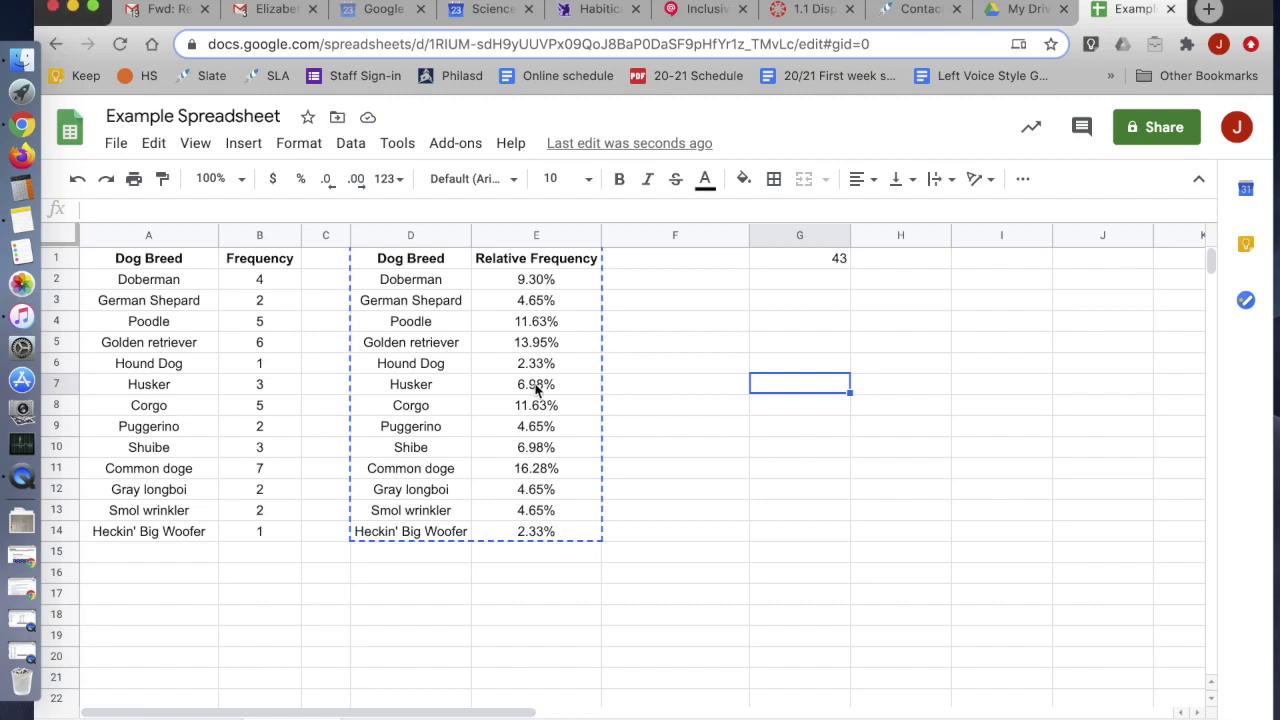
Select the Dog Breed/Frequency table and then the relative frequency table to review them.
left_click(536, 388)
left_click(166, 266)
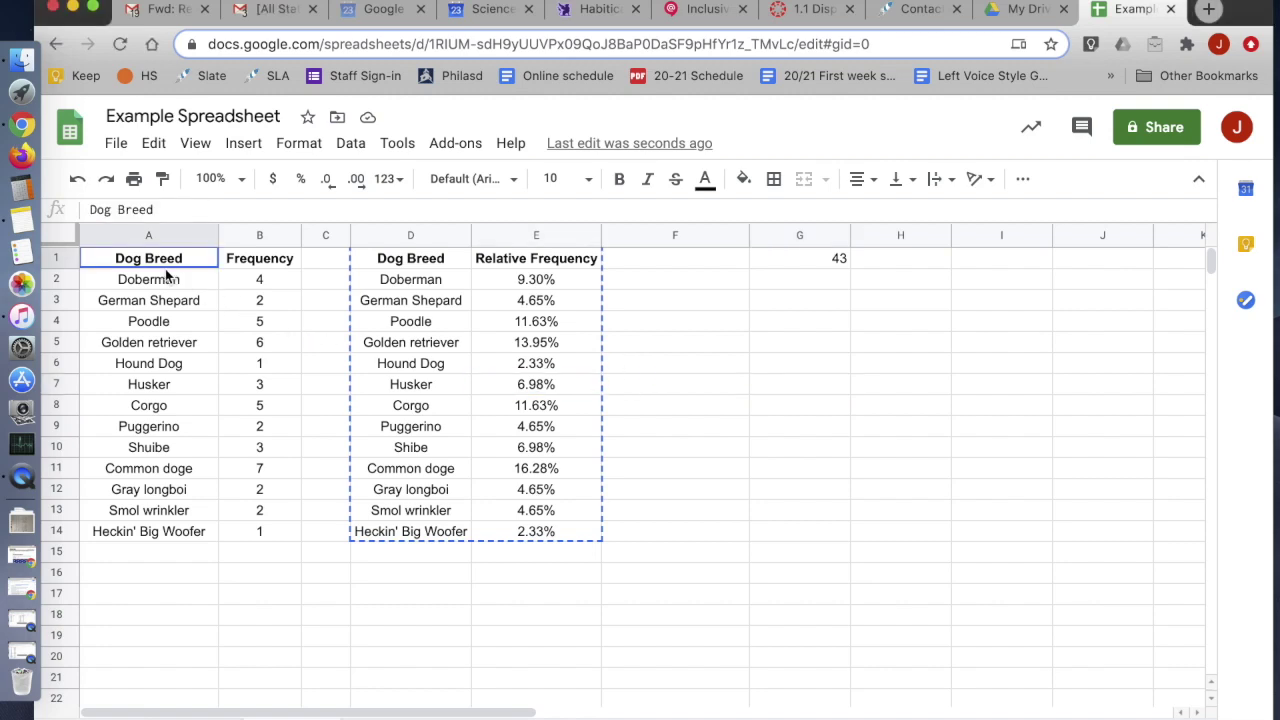
left_click_drag(166, 271, 290, 540)
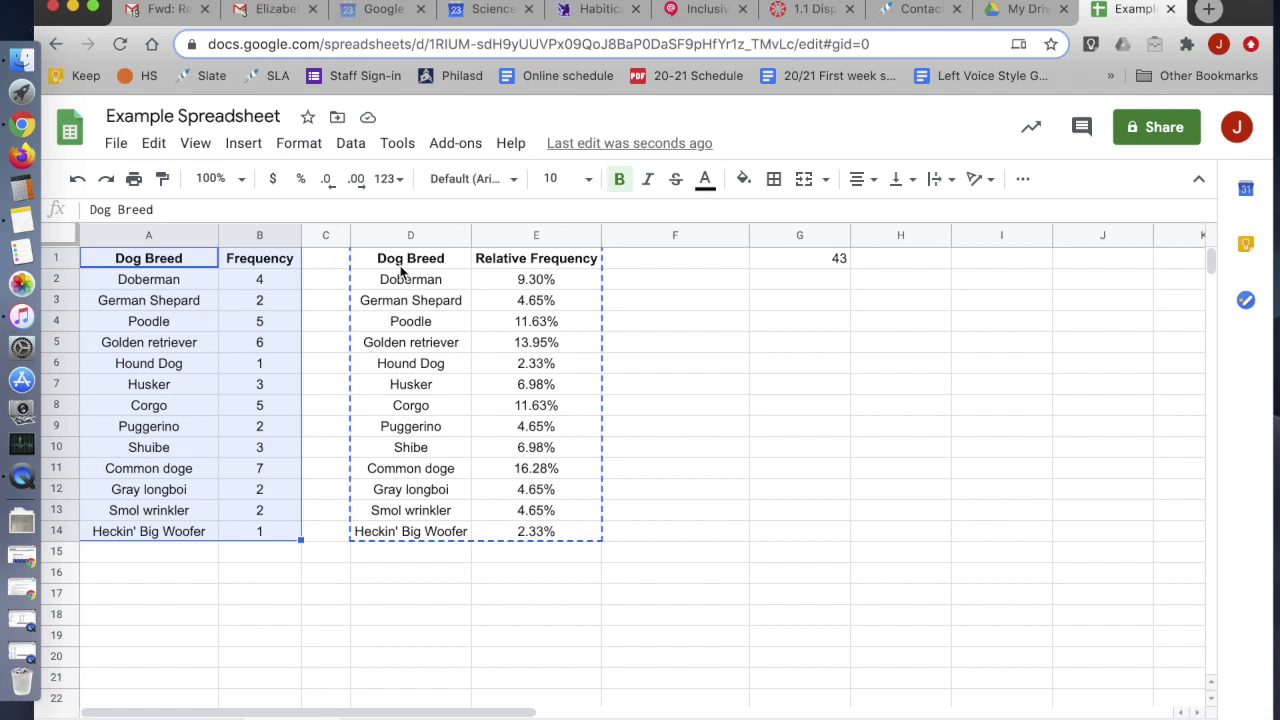
left_click_drag(401, 262, 524, 554)
left_click(524, 554)
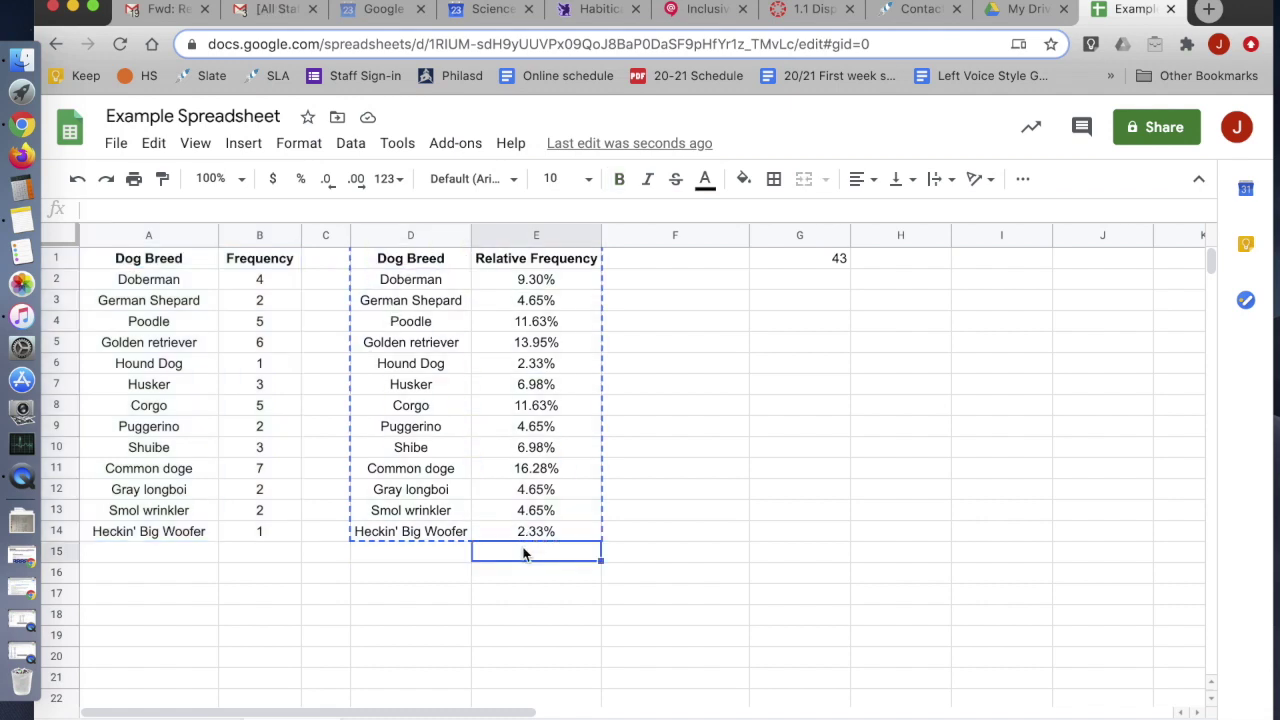
left_click(656, 498)
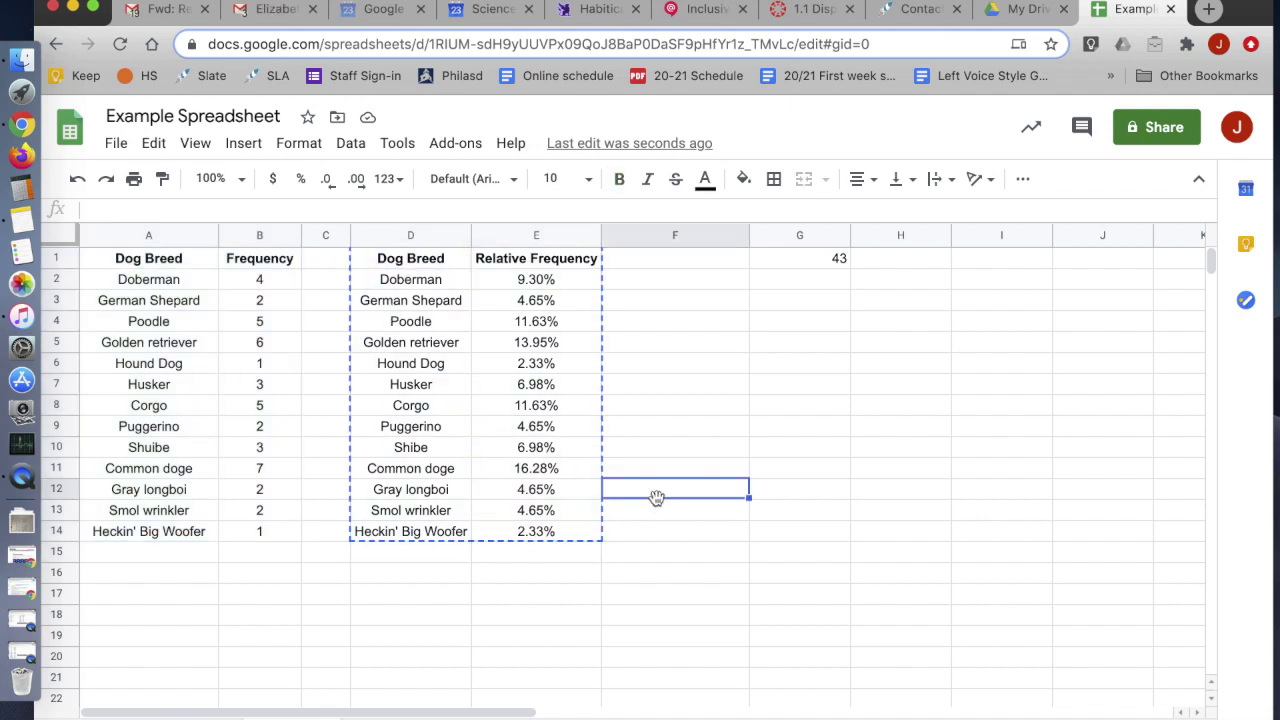
left_click(664, 453)
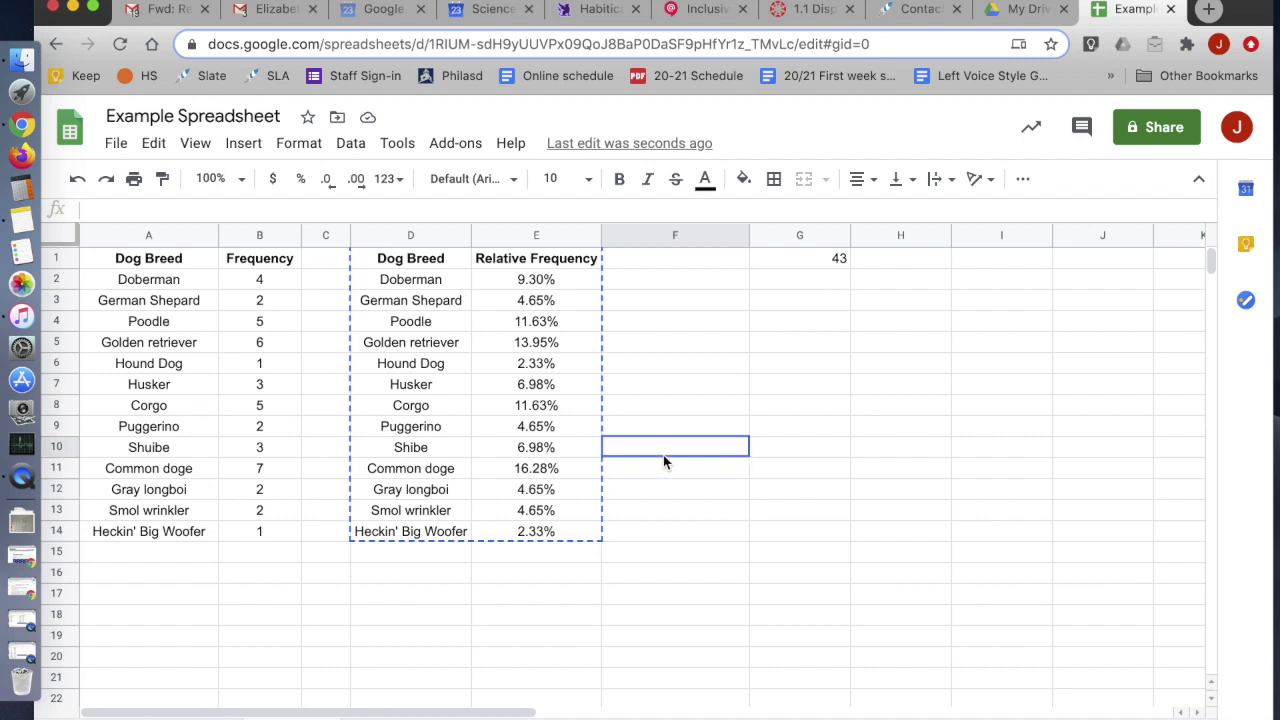
Delete the total 43 from cell G1, then select the breed table A1:B14.
left_click(819, 286)
left_click(831, 265)
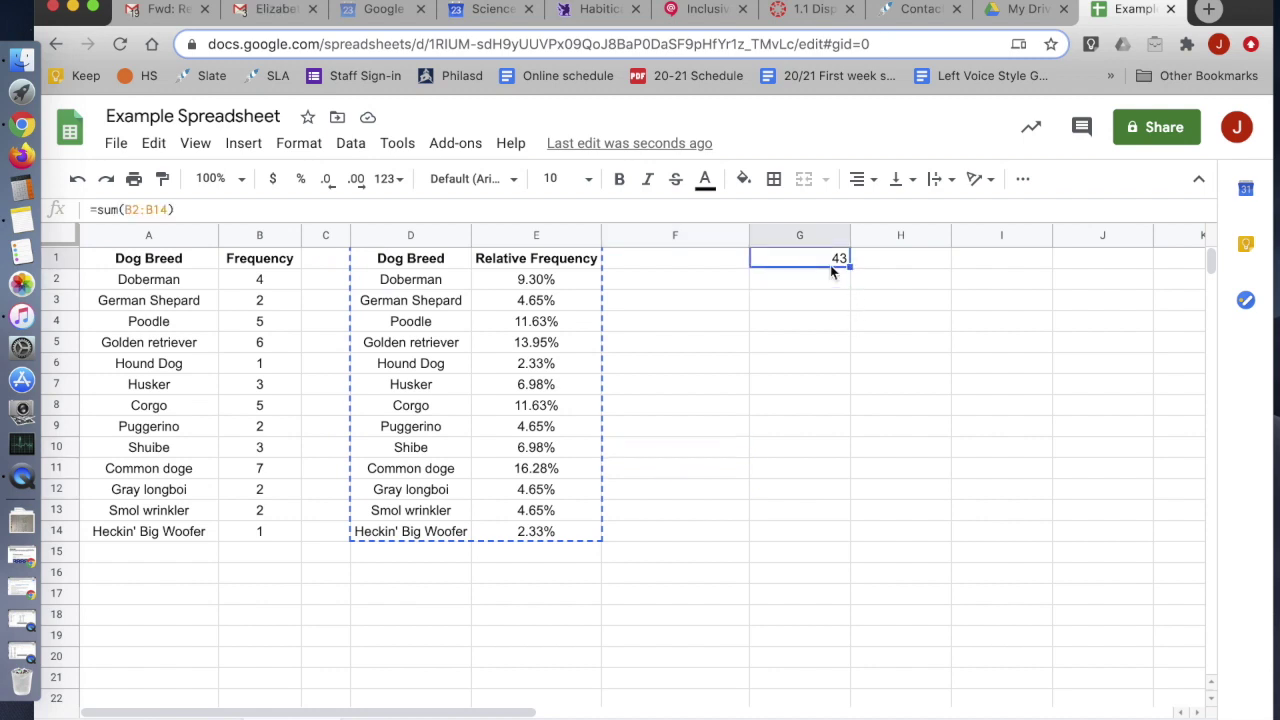
key("Delete")
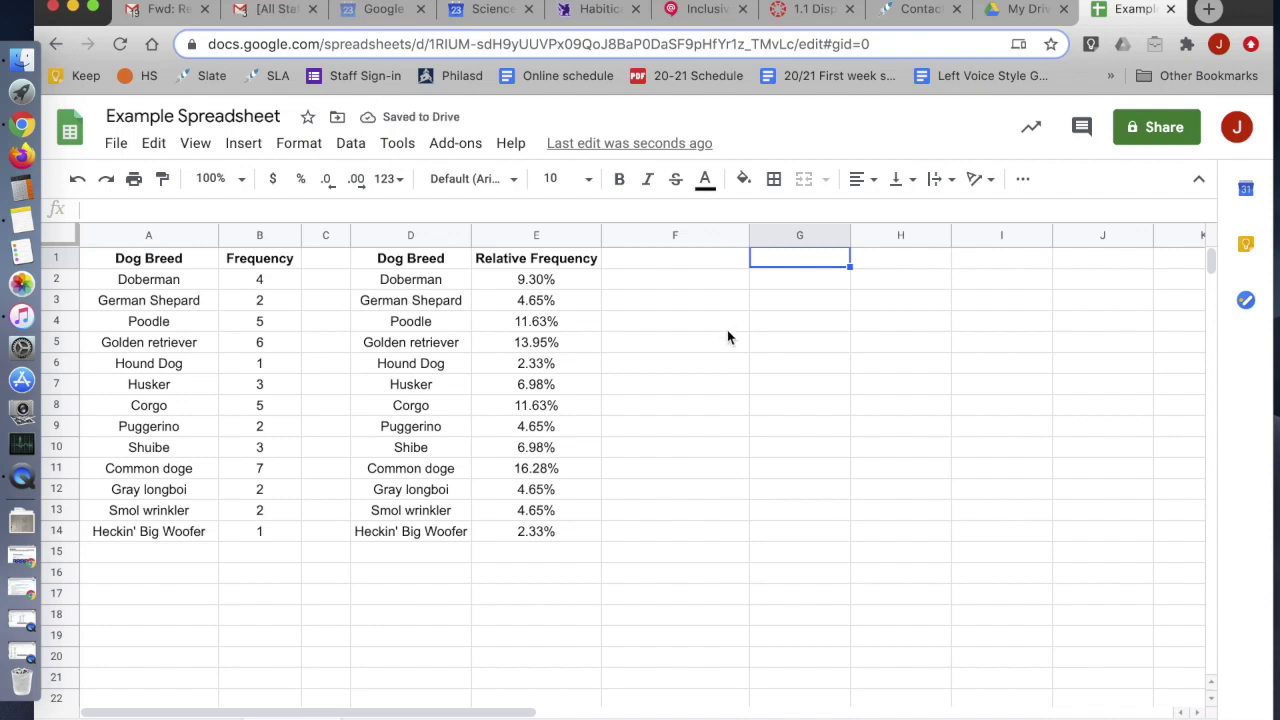
left_click(690, 368)
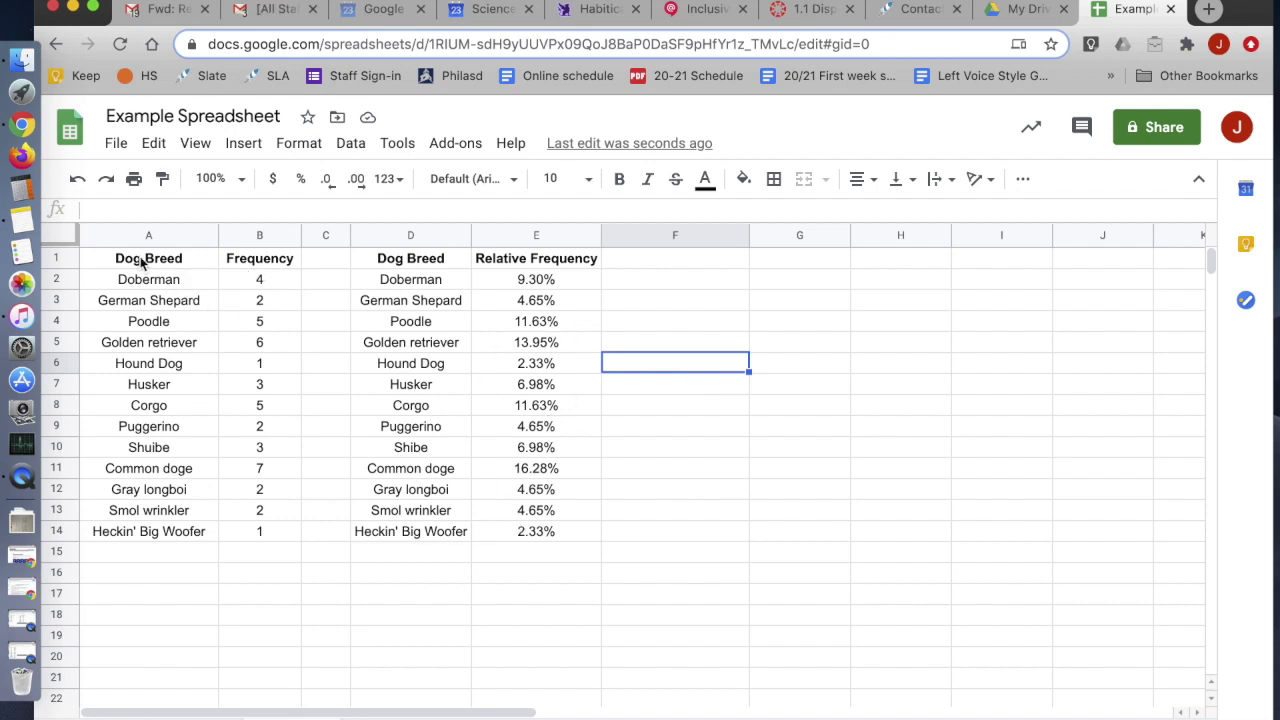
left_click_drag(142, 262, 256, 545)
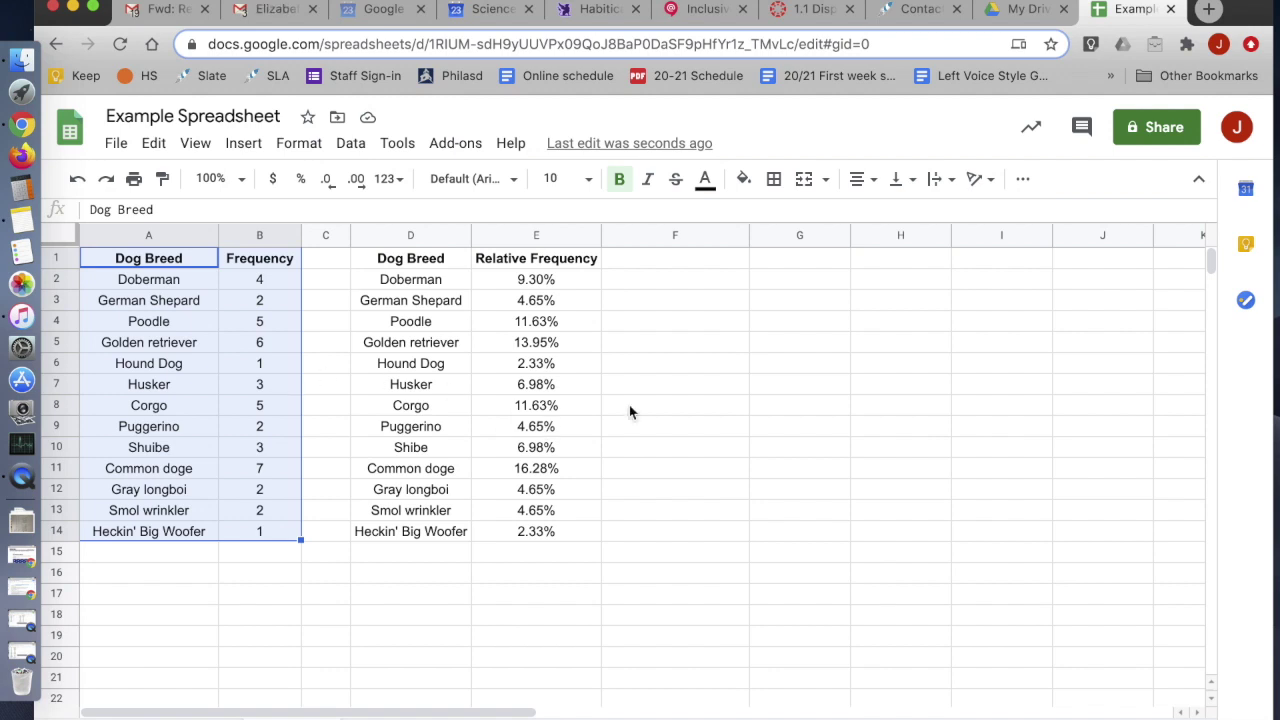
Reselect the breed table A1:B14 and open the Insert menu.
left_click(250, 143)
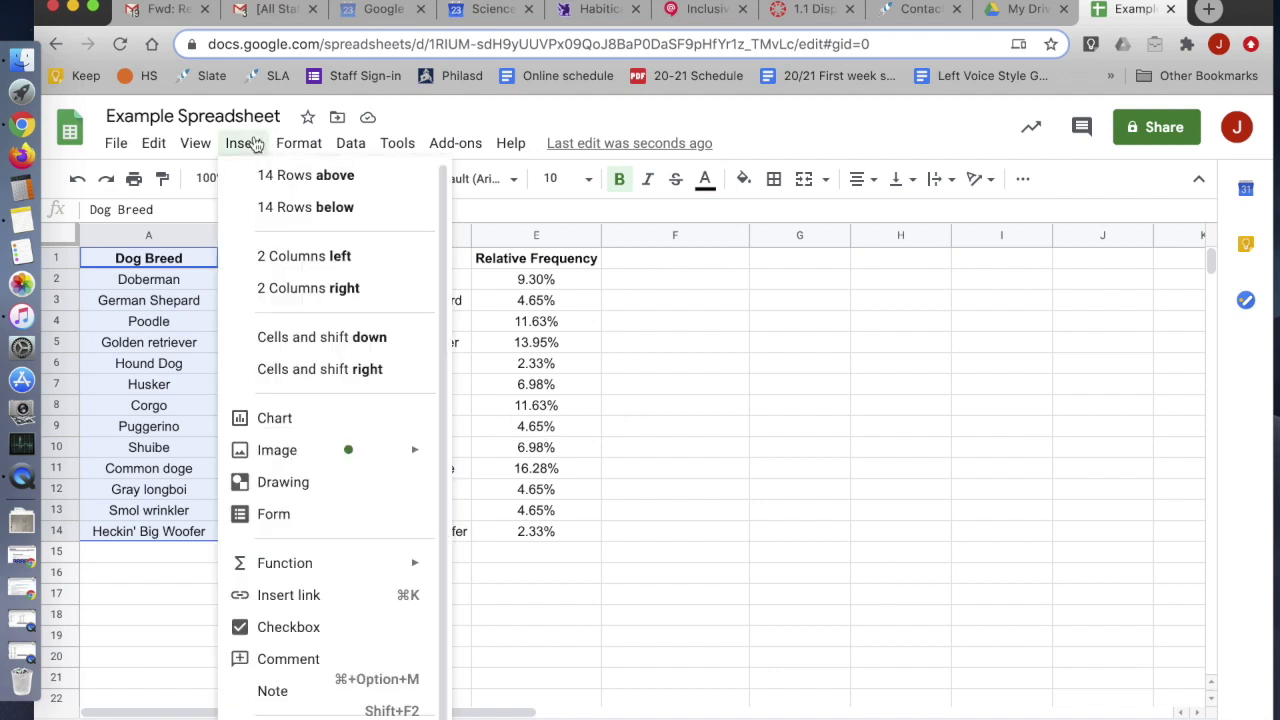
left_click(250, 143)
left_click(146, 262)
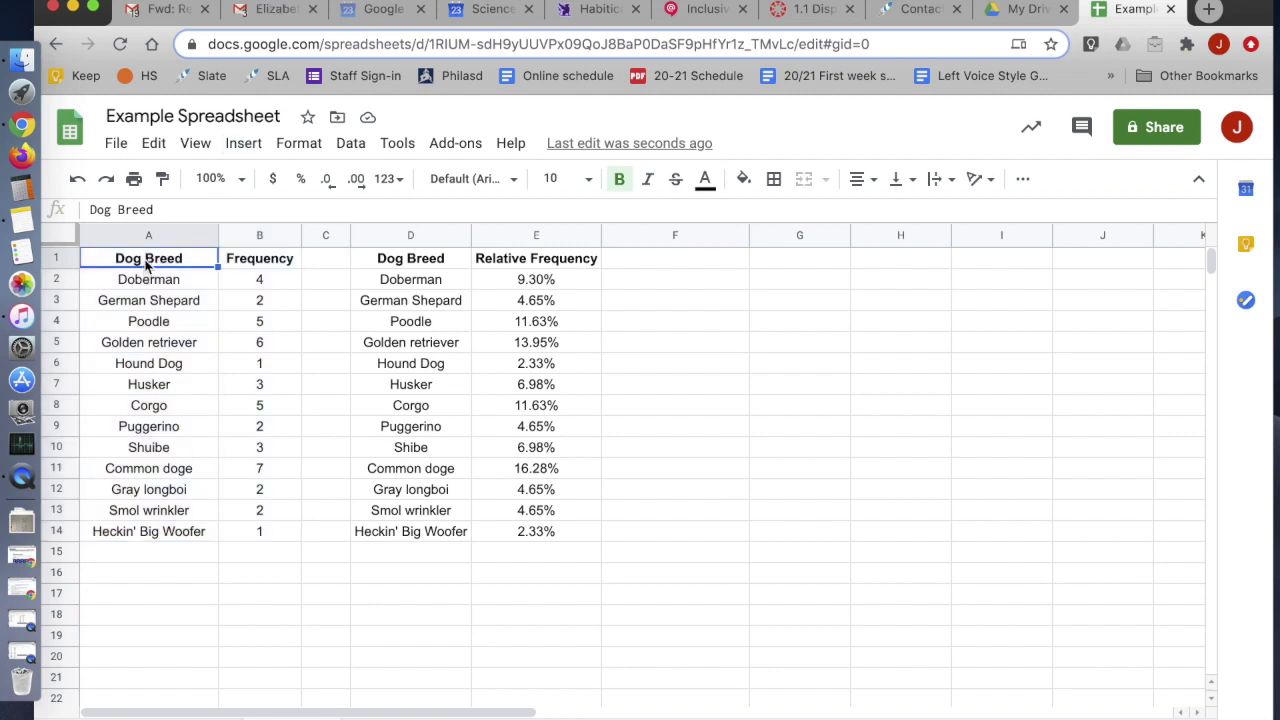
left_click_drag(146, 262, 260, 534)
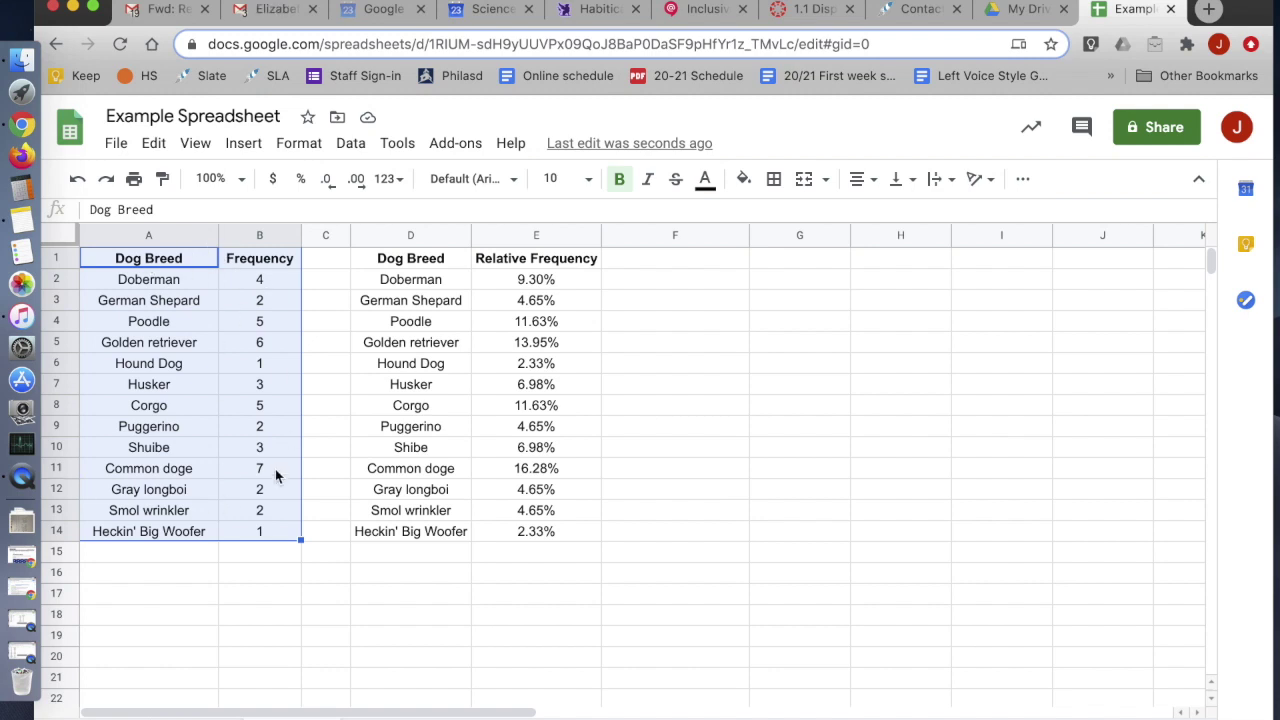
left_click(233, 146)
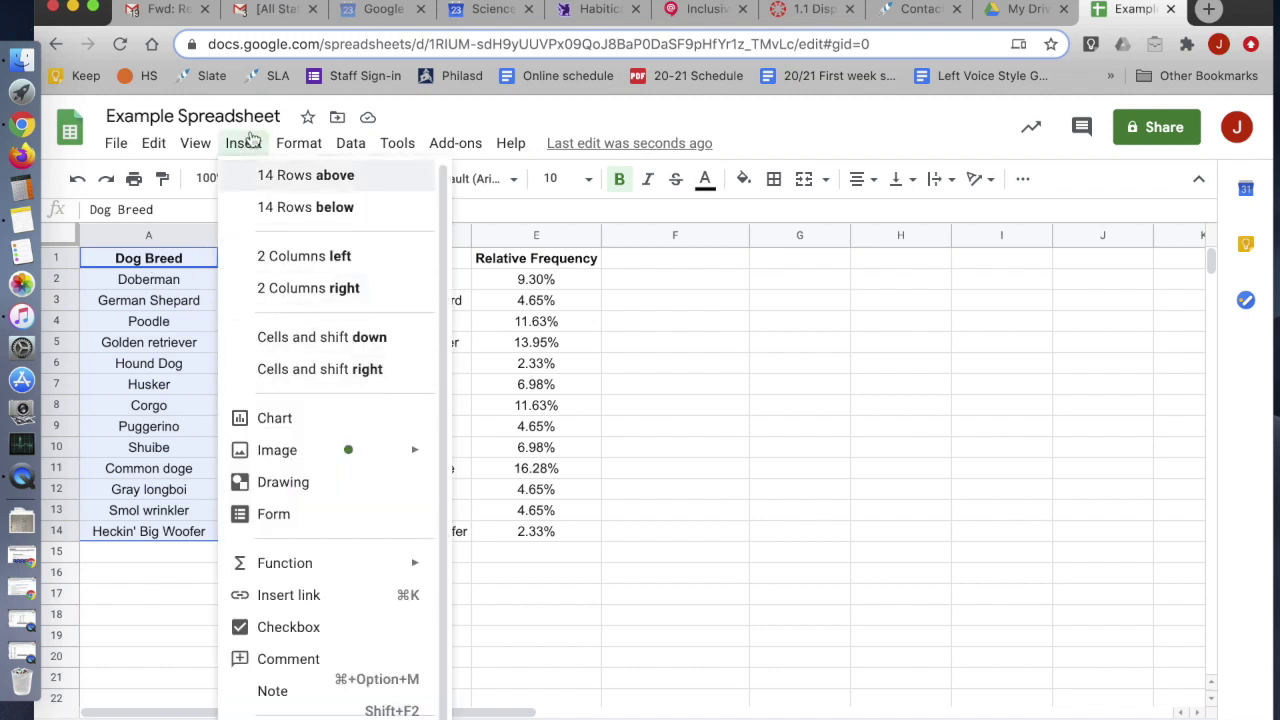
left_click(245, 142)
left_click(245, 142)
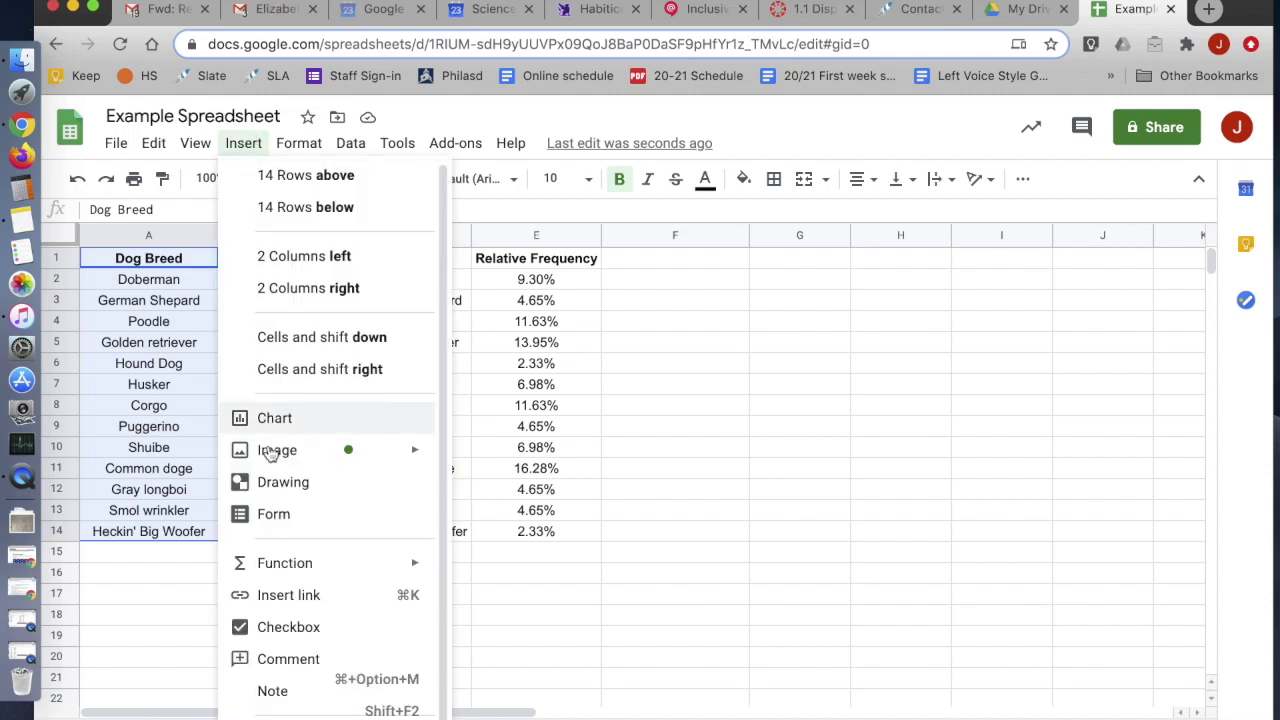
Insert a chart from A1:B14, producing a 'Frequency vs. Dog Breed' bar chart.
left_click(277, 426)
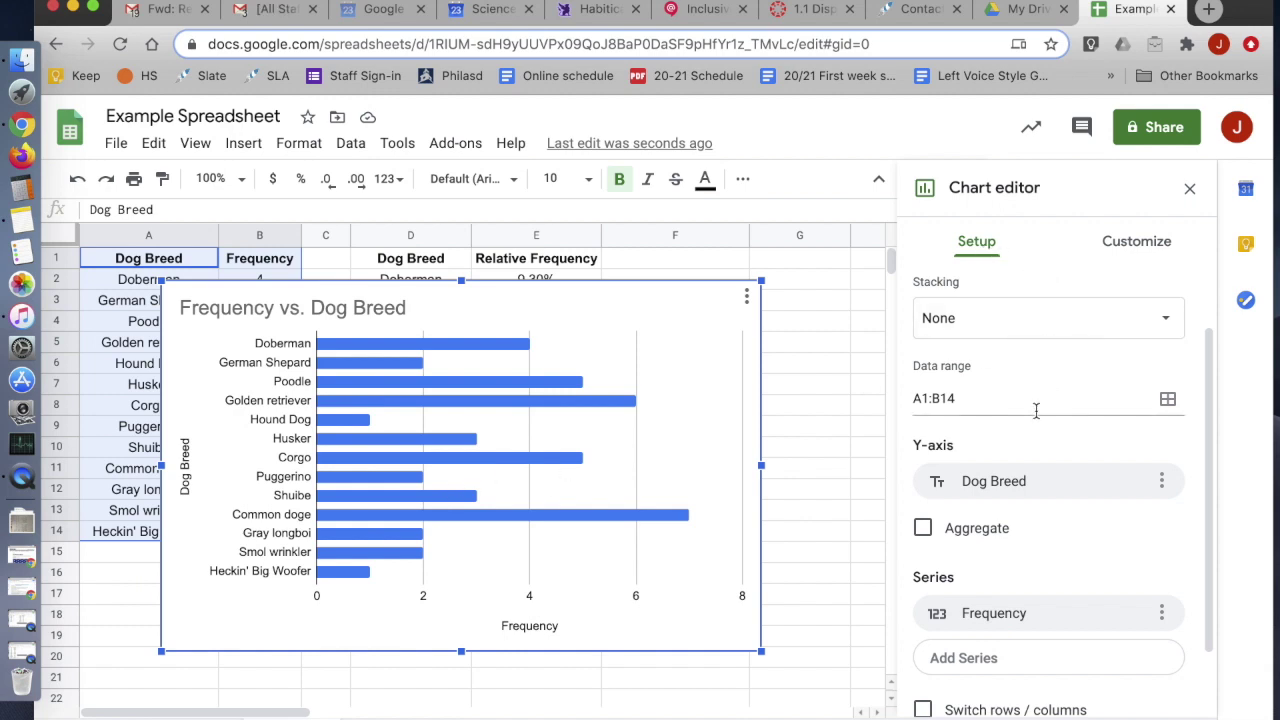
scroll(1061, 468, "down", 2)
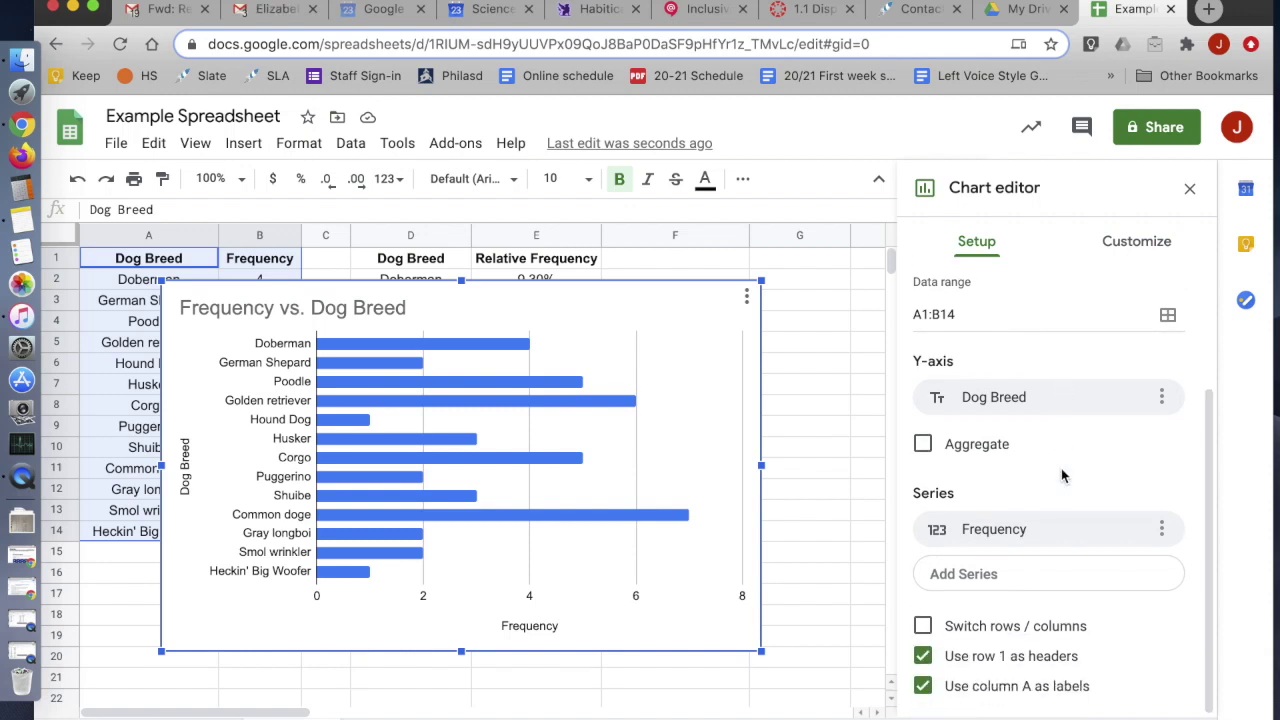
scroll(1061, 468, "up", 3)
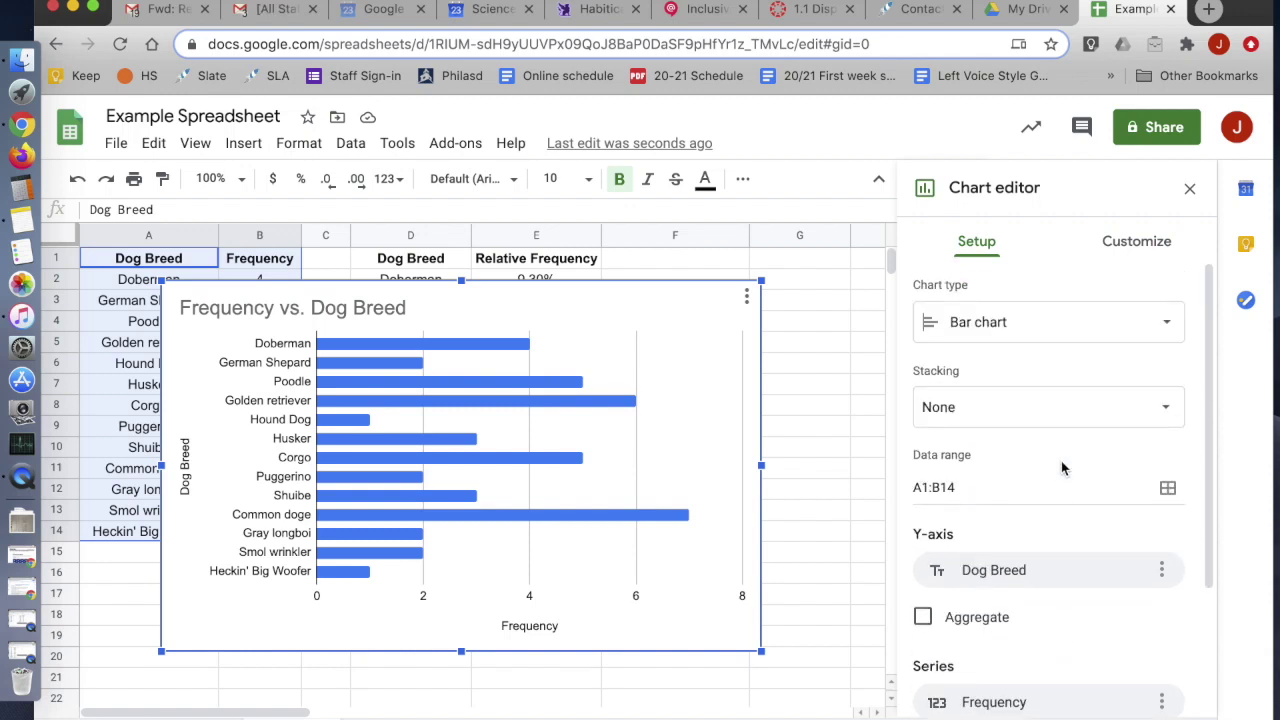
left_click(1110, 242)
Change the Frequency vs. Dog Breed chart's type to Column chart.
left_click(990, 241)
left_click(988, 322)
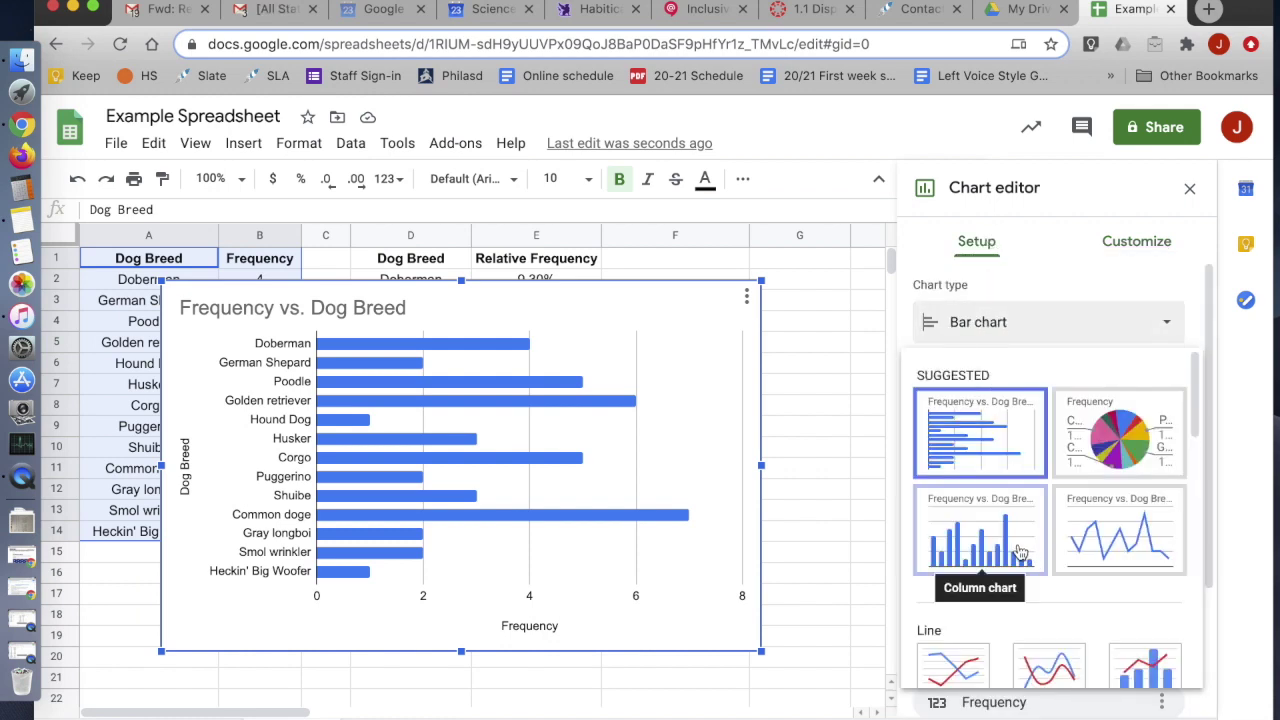
left_click(1020, 553)
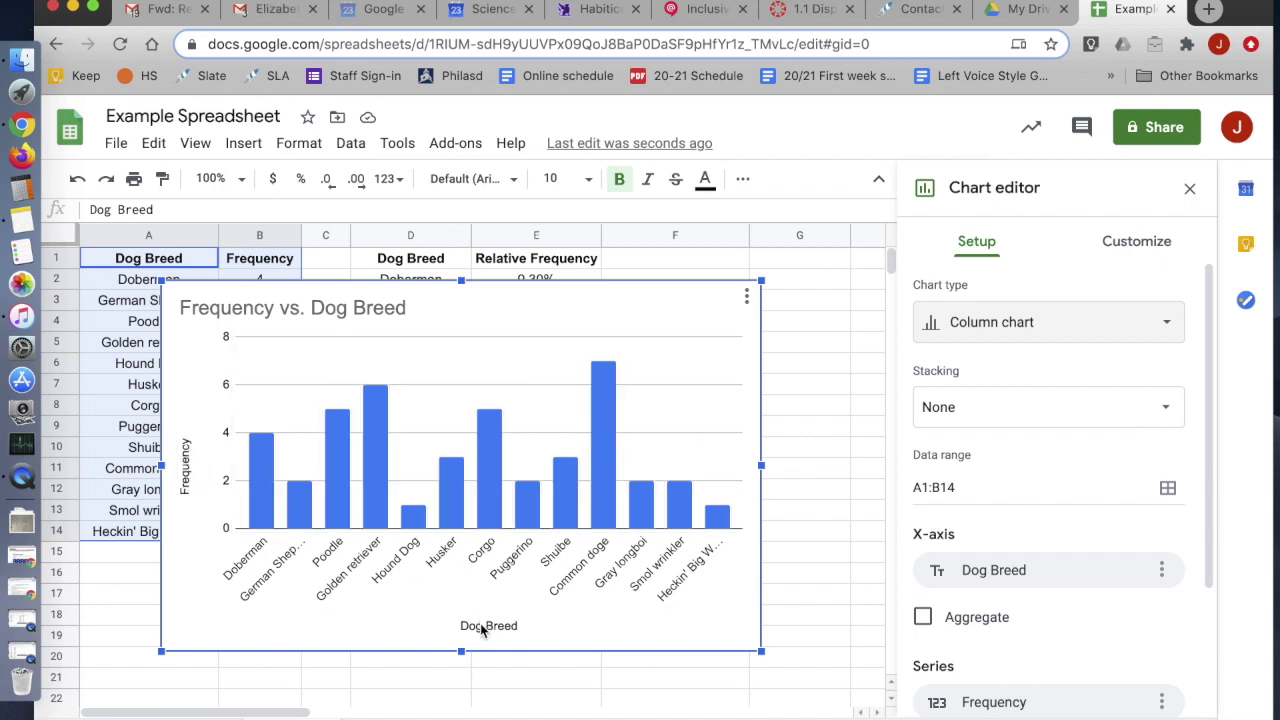
Replace the chart title 'Frequency vs. Dog Breed' with 'Favorite Breed of Dog'.
left_click(285, 310)
left_click(285, 310)
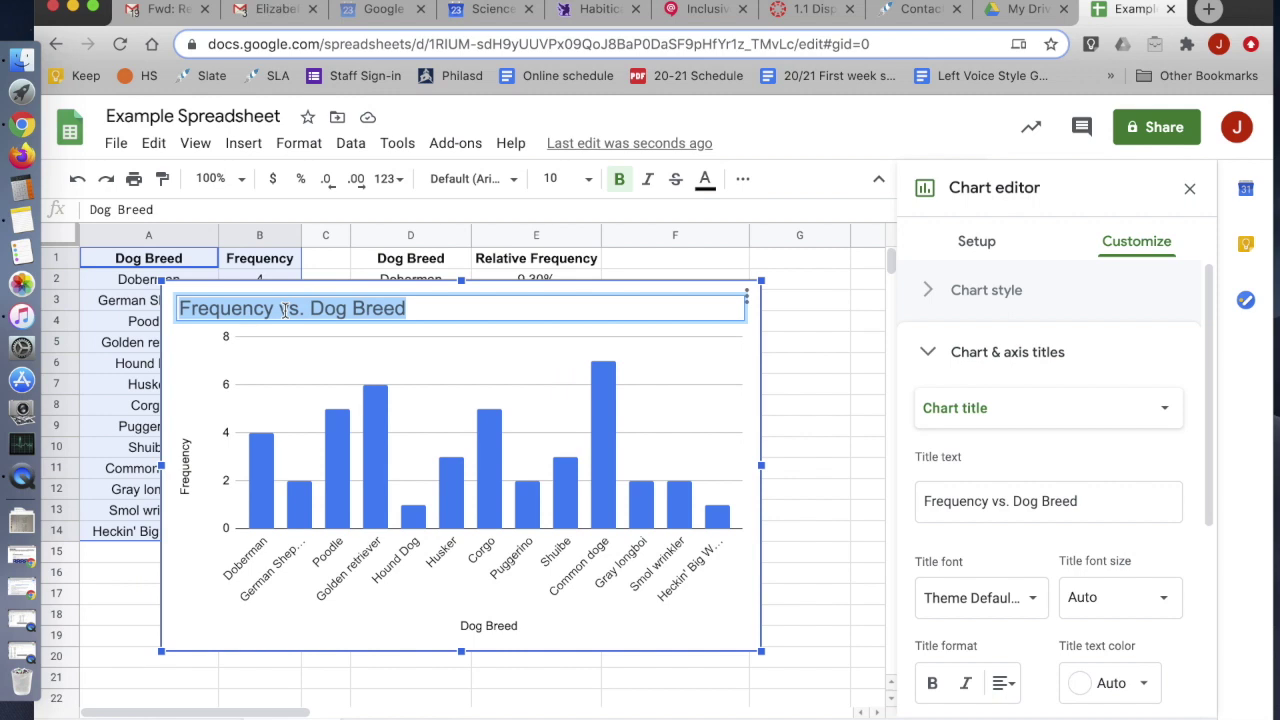
type("Favorite")
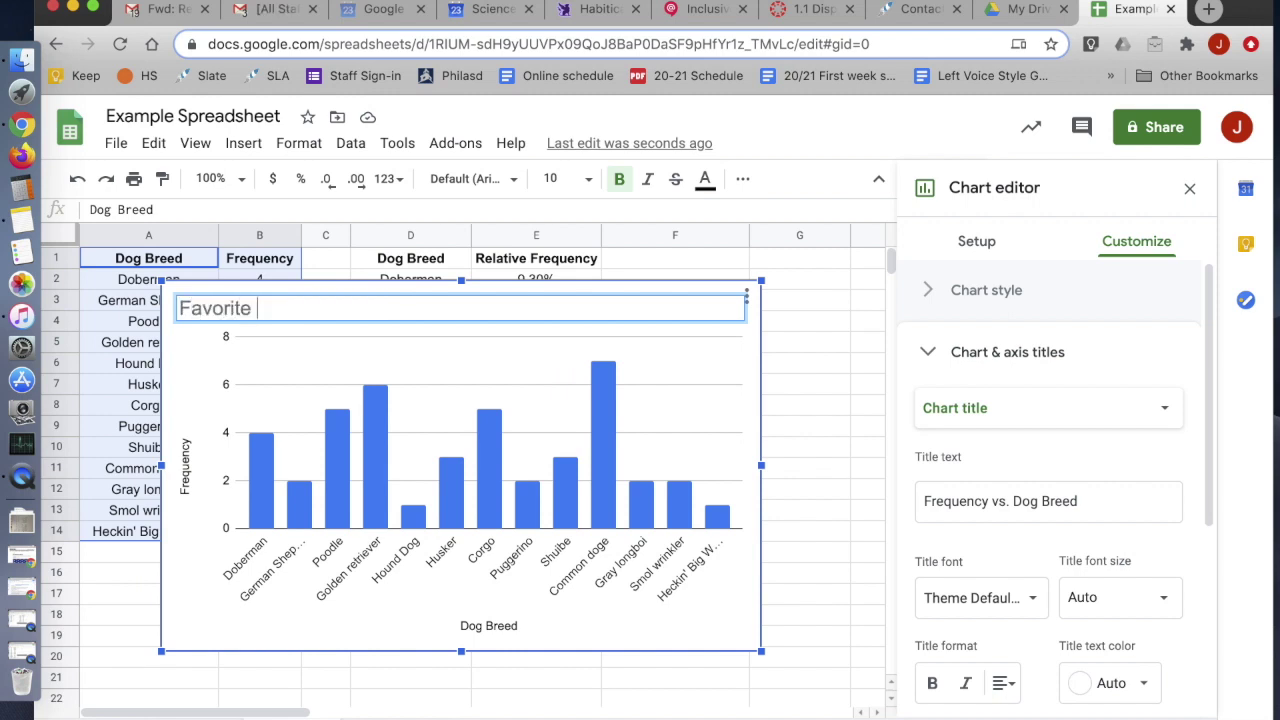
type(" Breed of ")
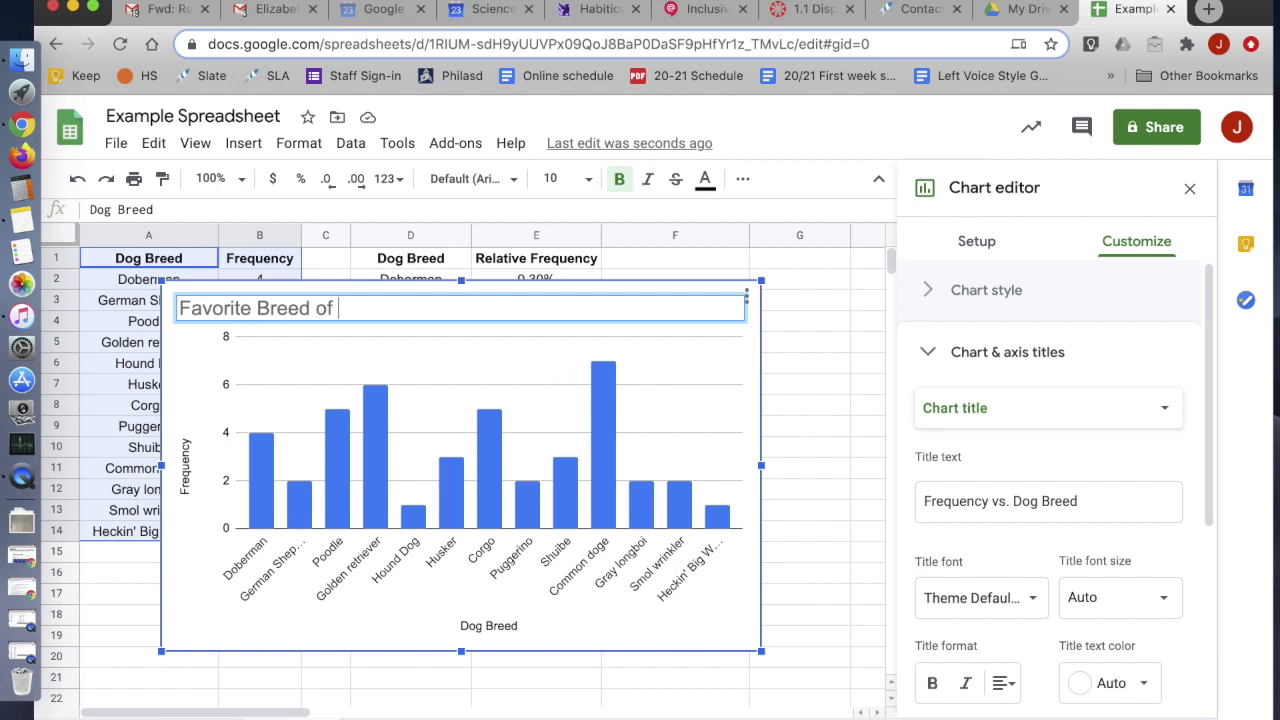
type("Dog")
key("Return")
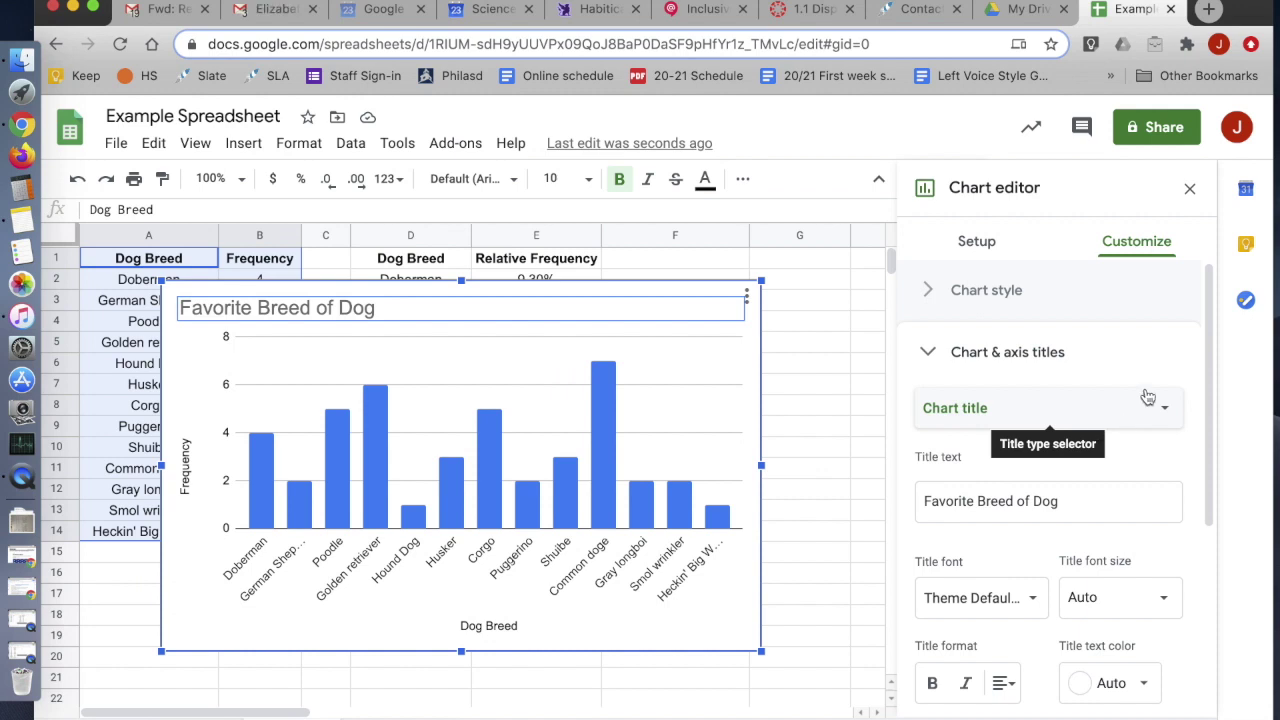
scroll(1146, 400, "down", 3)
scroll(1146, 397, "up", 3)
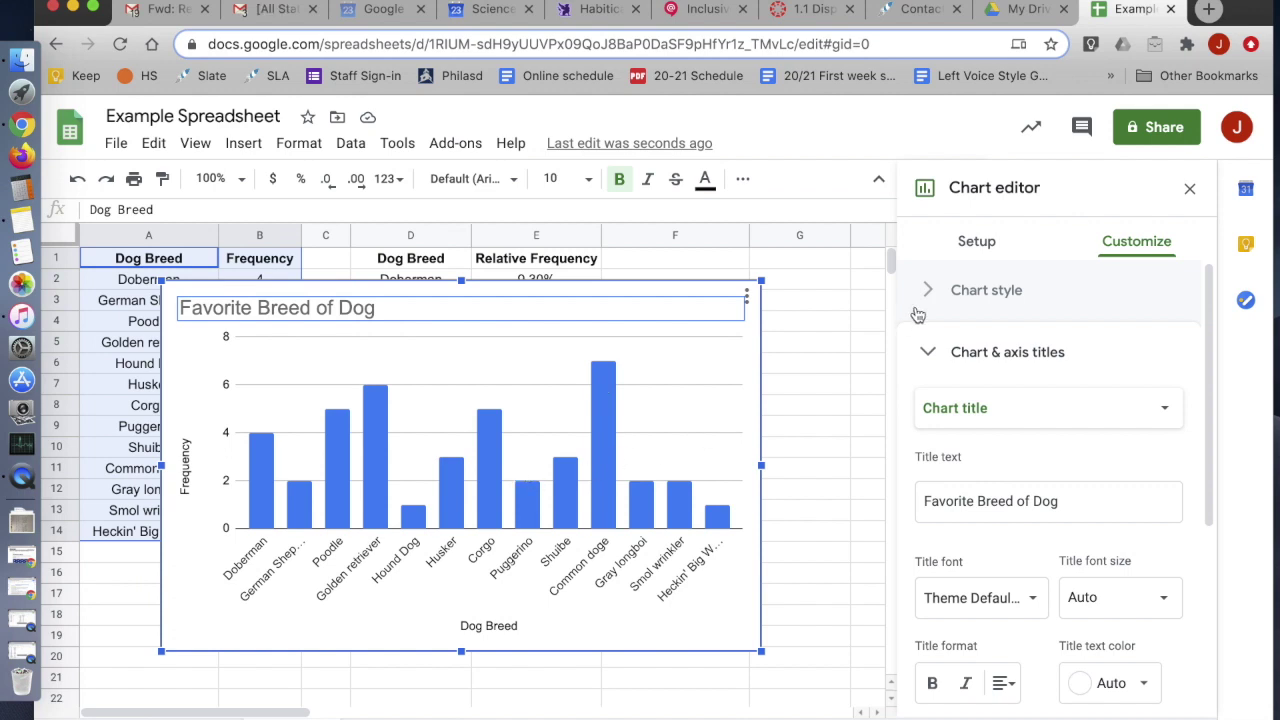
left_click(984, 242)
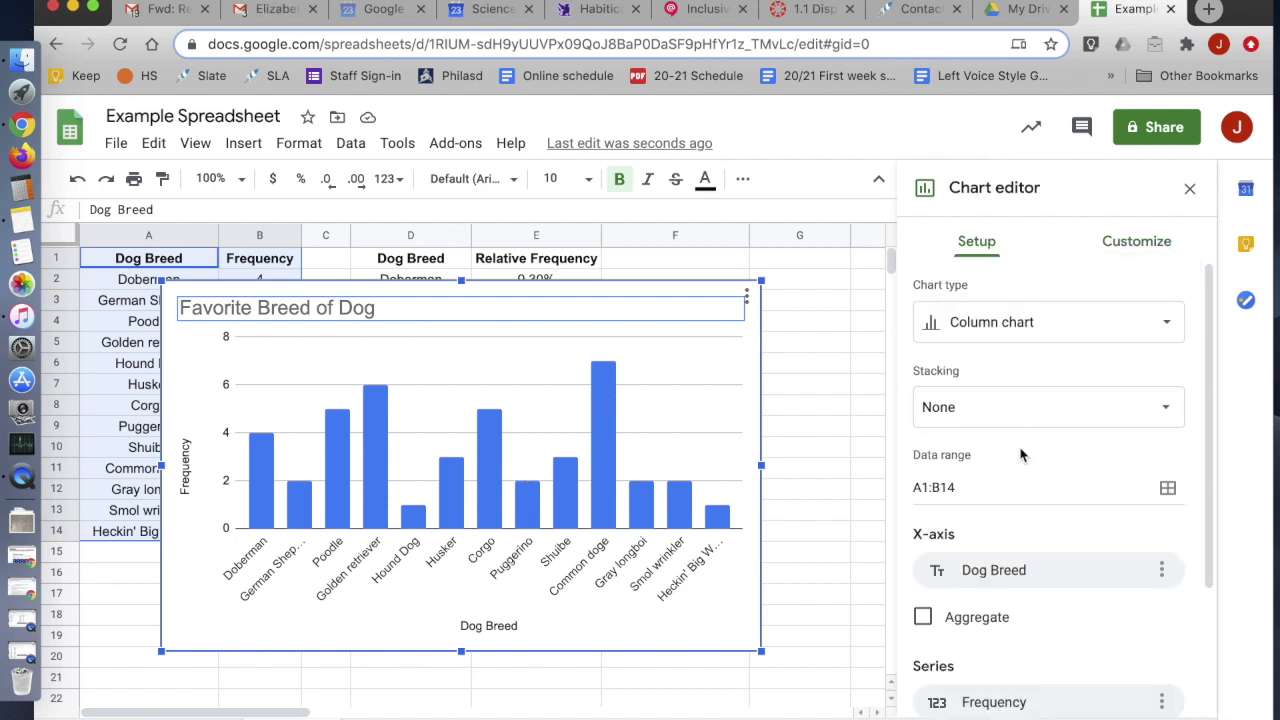
scroll(1022, 450, "down", 3)
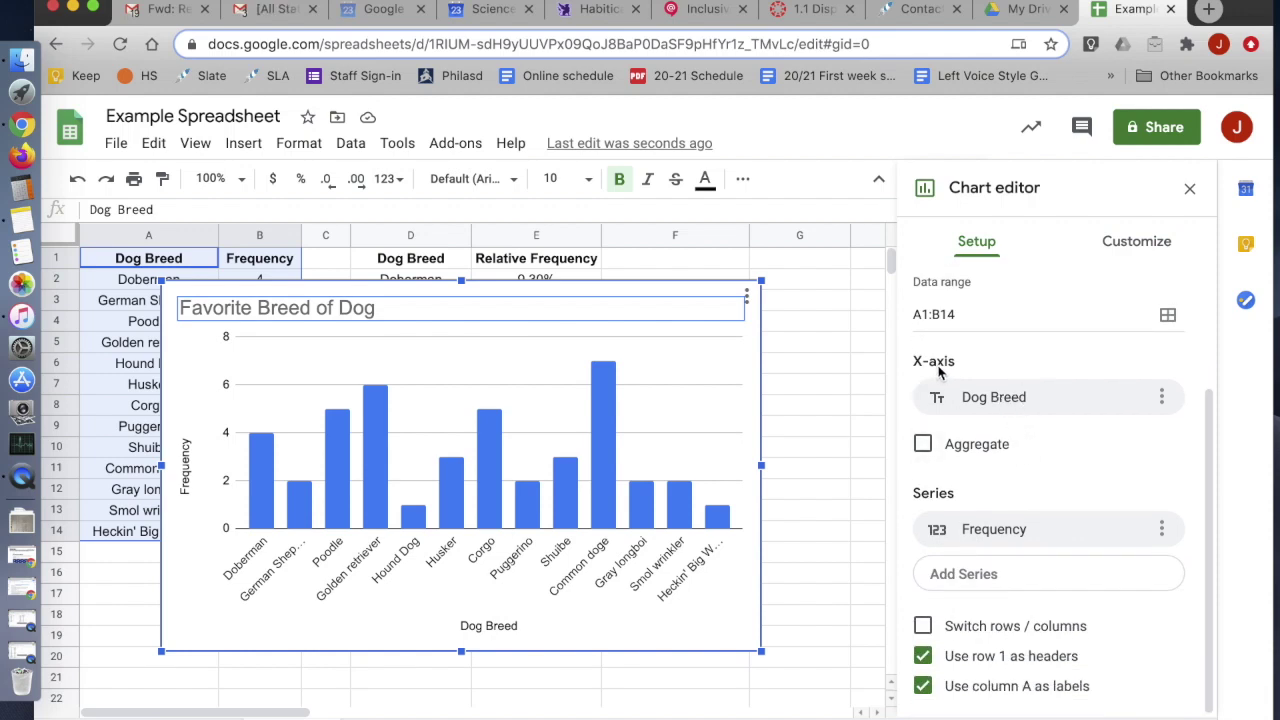
left_click(989, 404)
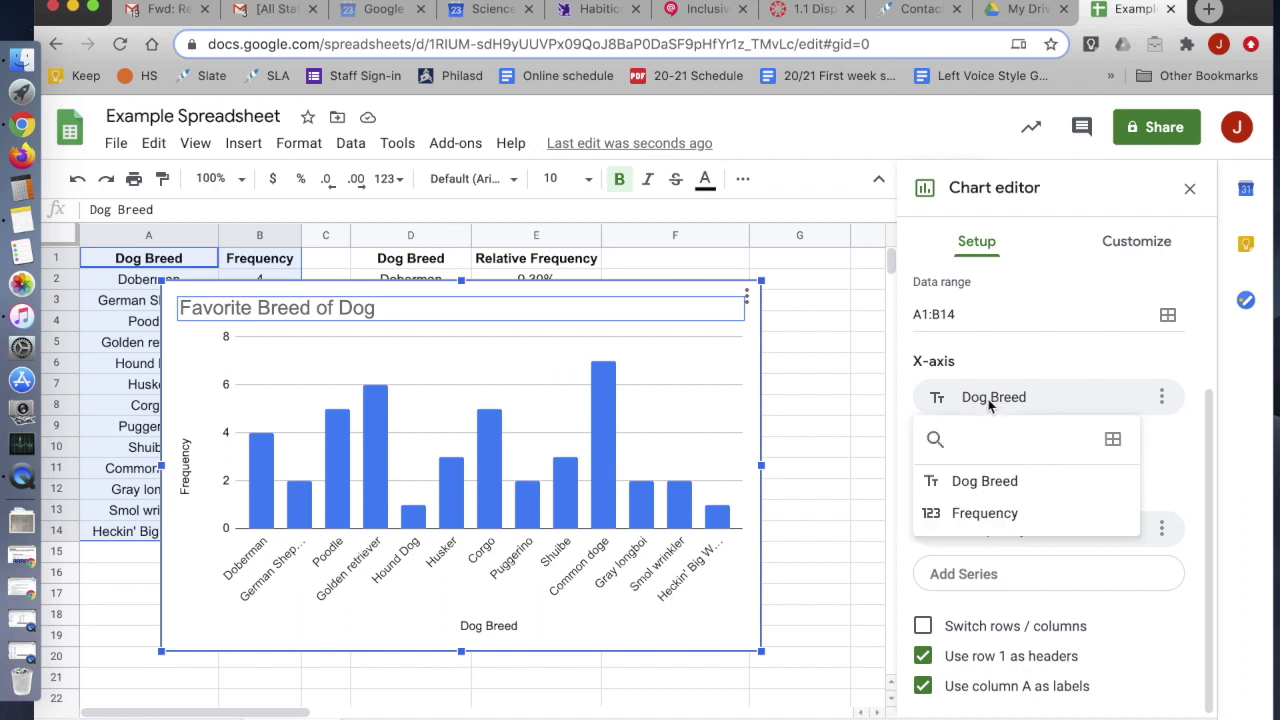
left_click(1015, 364)
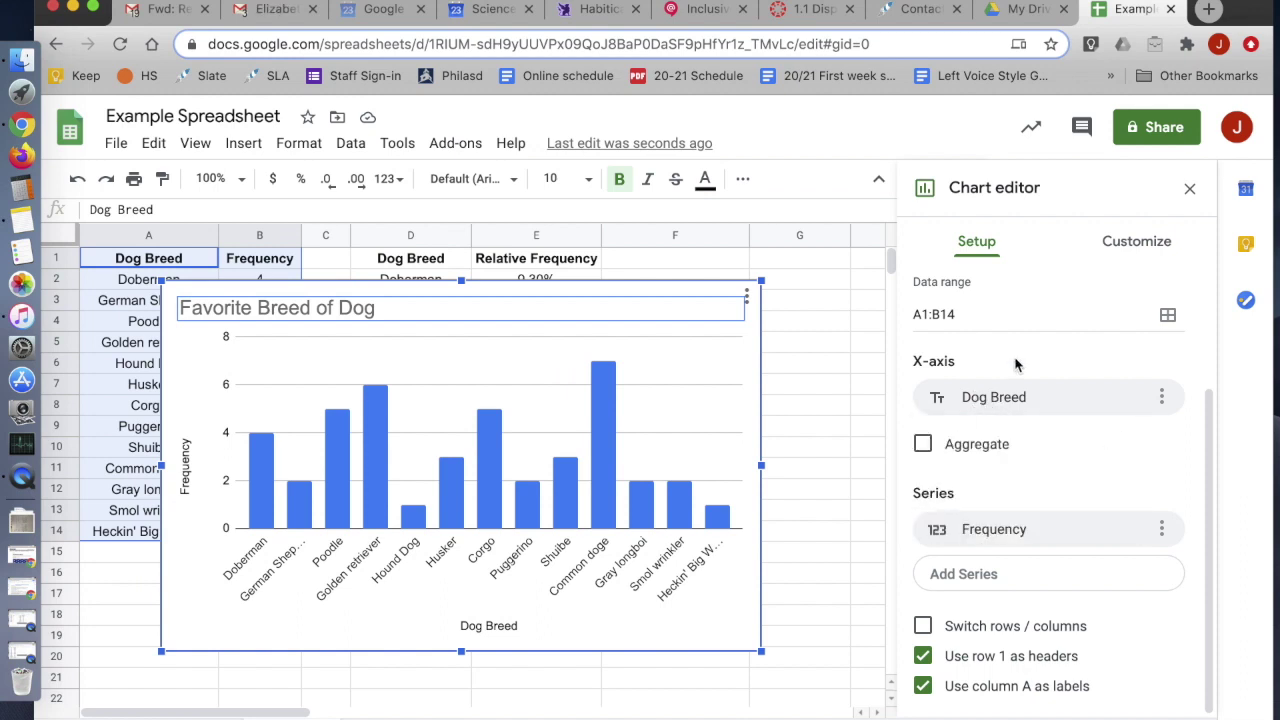
left_click(1011, 534)
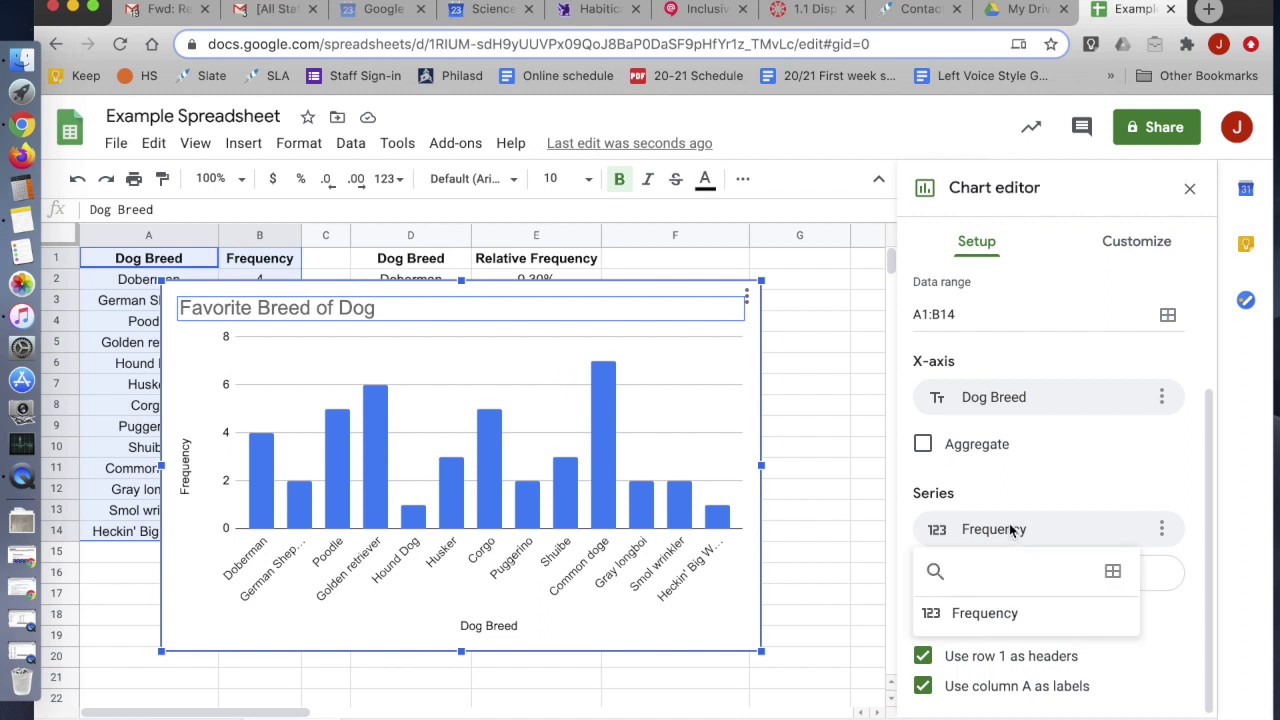
left_click(1028, 485)
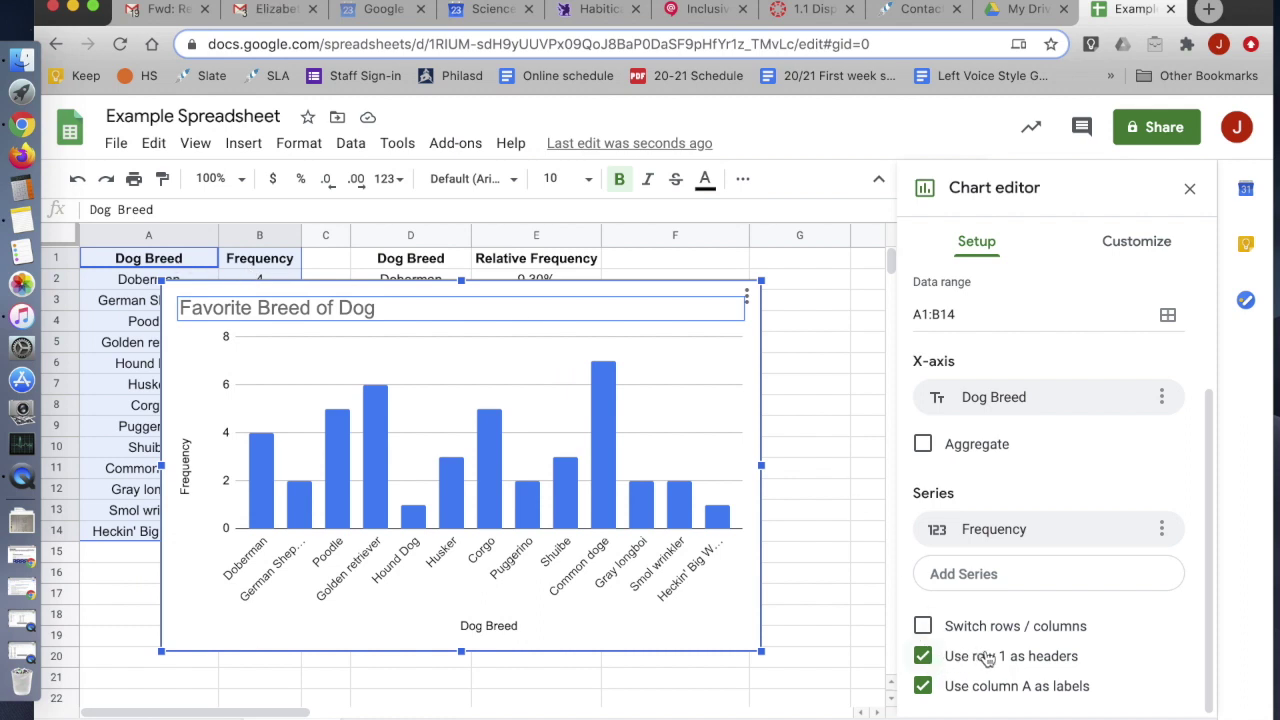
scroll(998, 488, "up", 3)
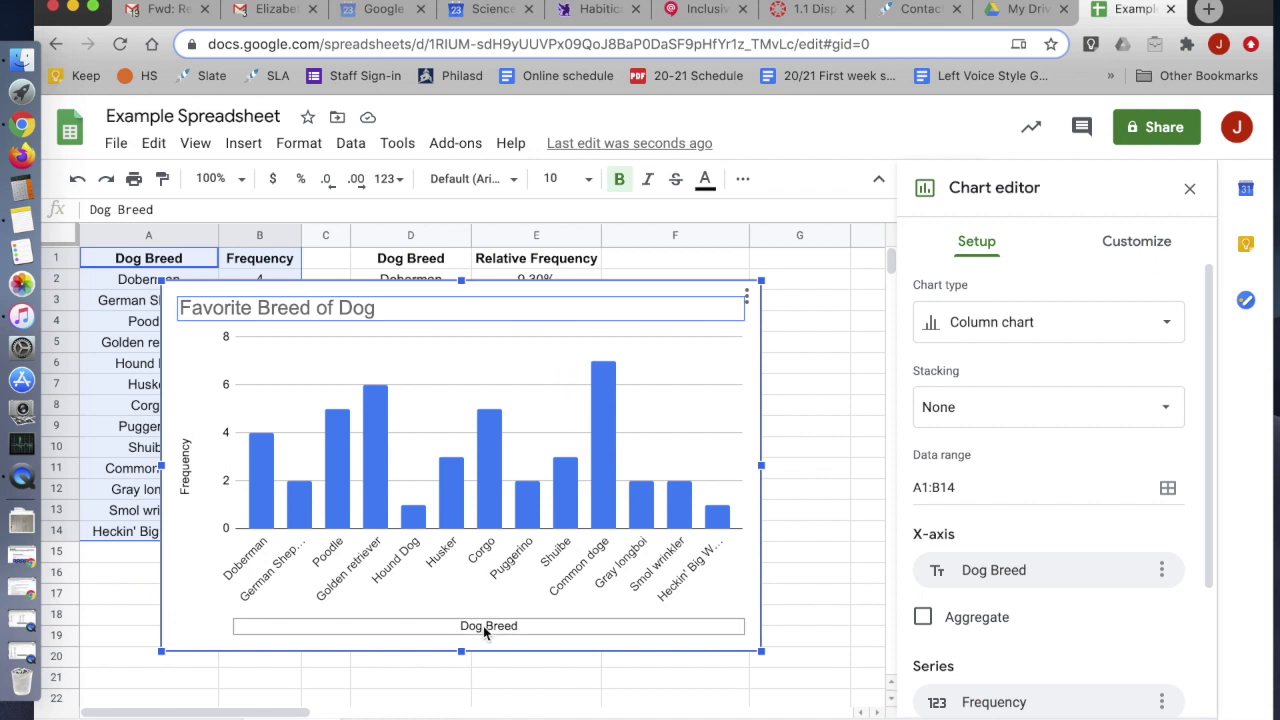
Switch the chart editor to Customize and scroll through its sections.
left_click(1126, 250)
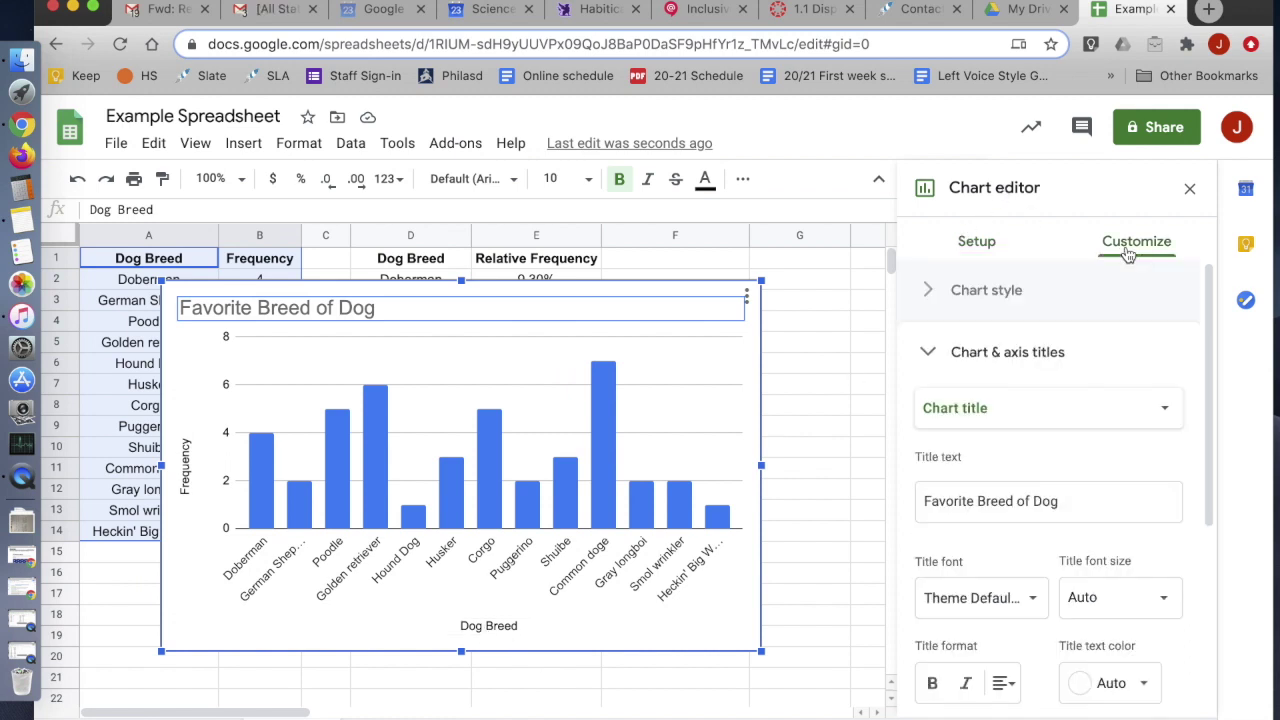
scroll(1068, 378, "down", 1)
scroll(1068, 374, "up", 1)
scroll(1046, 360, "down", 1)
scroll(1048, 360, "down", 4)
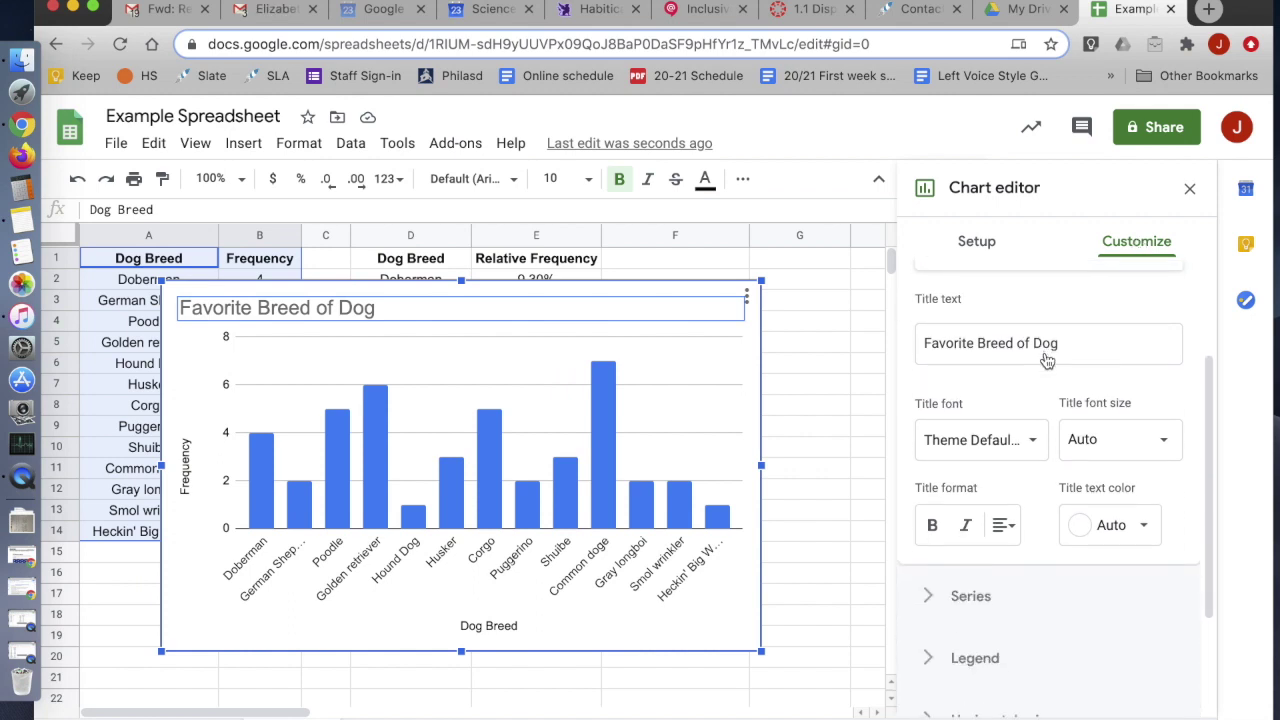
scroll(1048, 360, "up", 2)
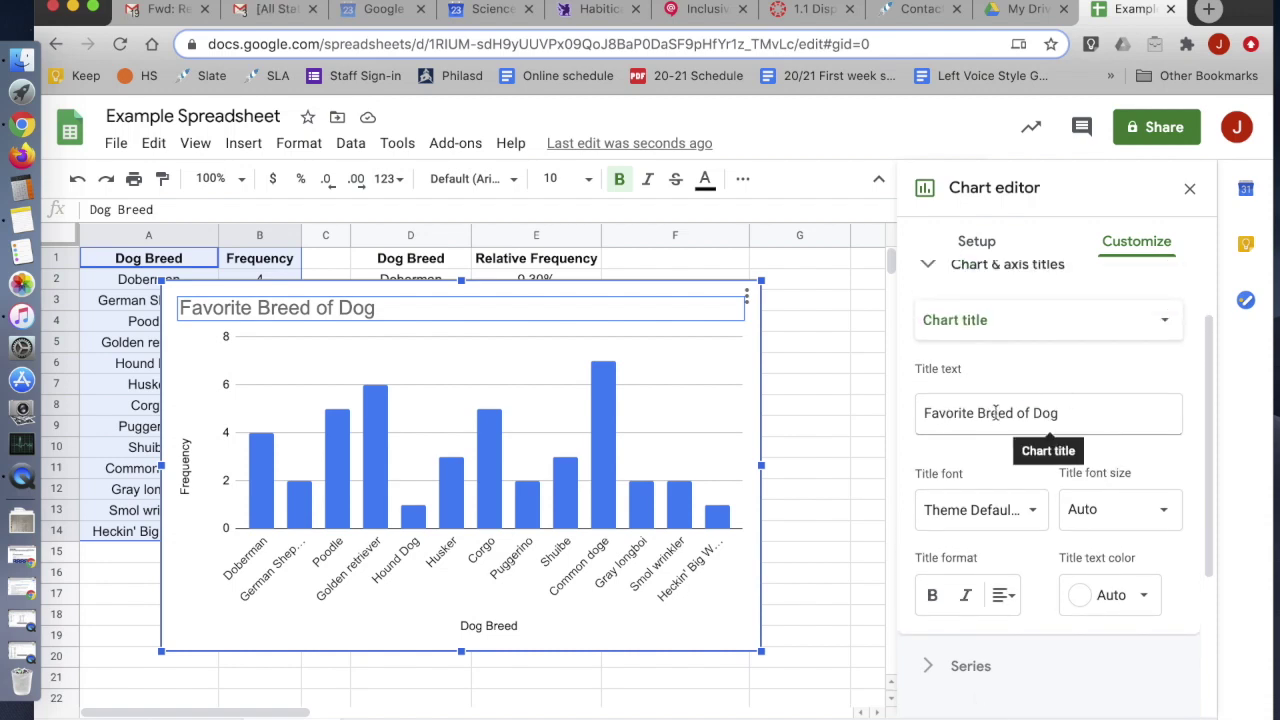
scroll(970, 420, "down", 5)
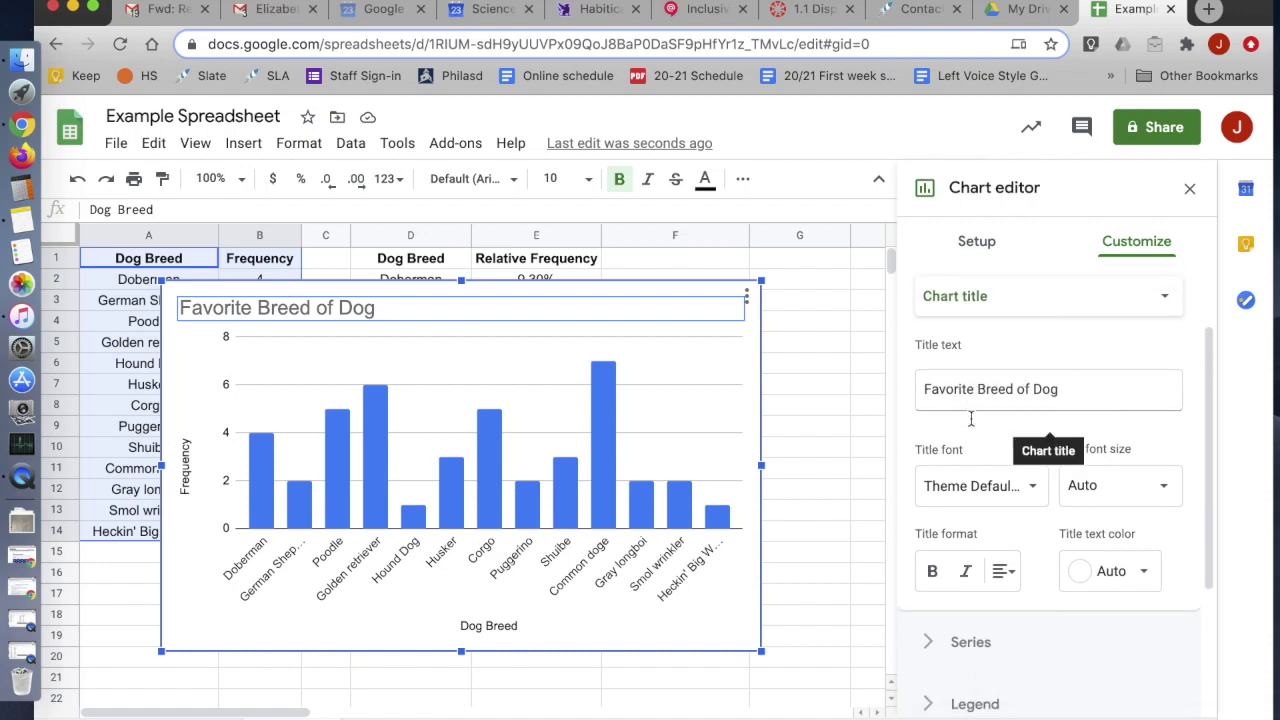
scroll(971, 418, "up", 3)
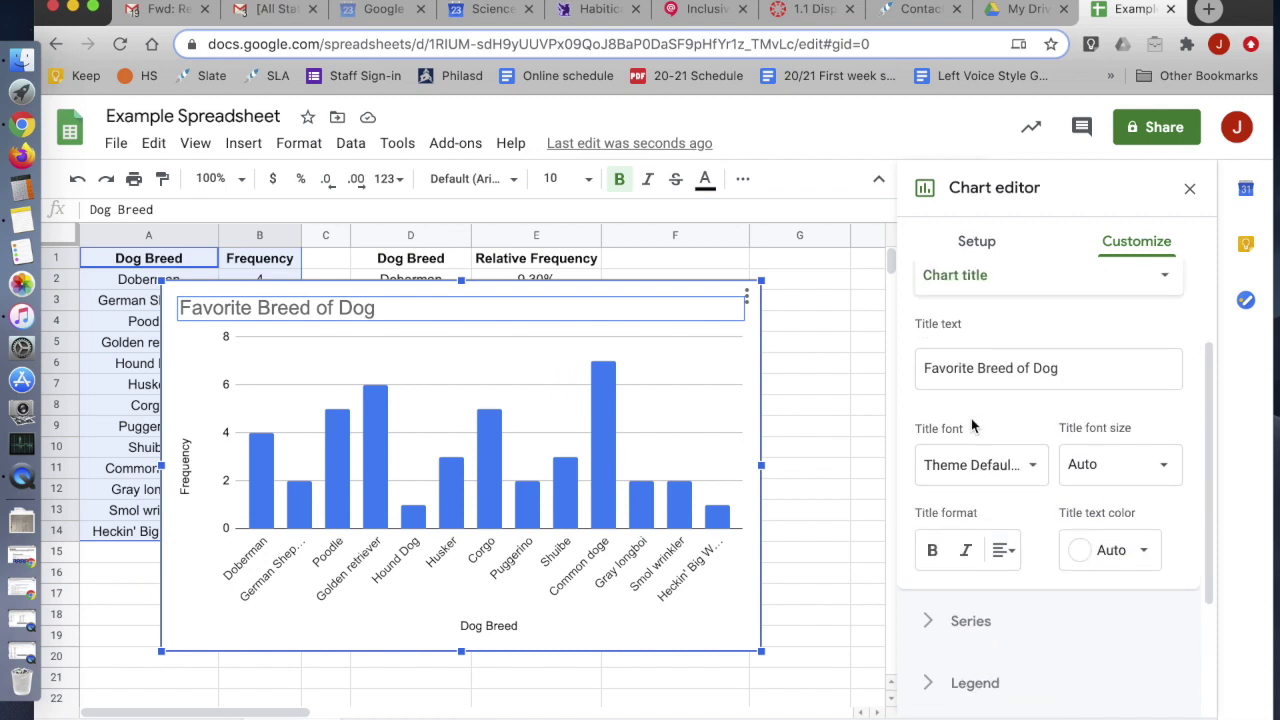
scroll(971, 418, "down", 4)
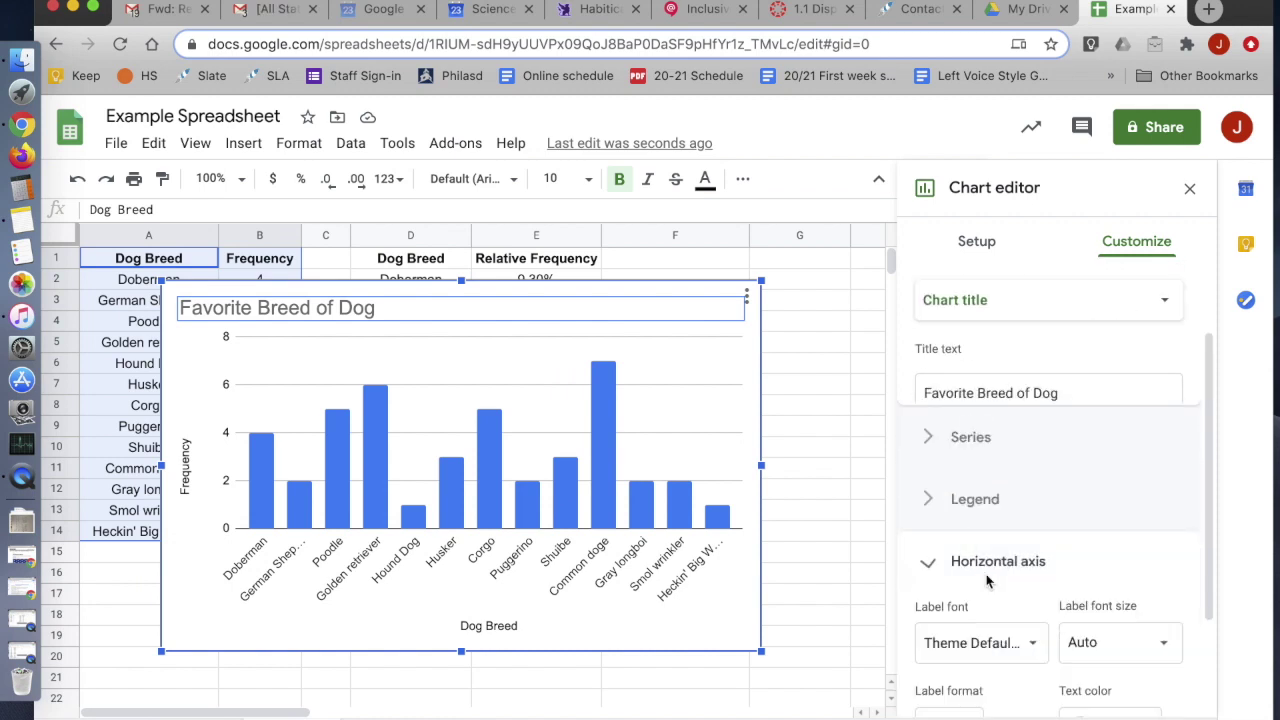
scroll(1046, 568, "down", 4)
scroll(1046, 569, "up", 1)
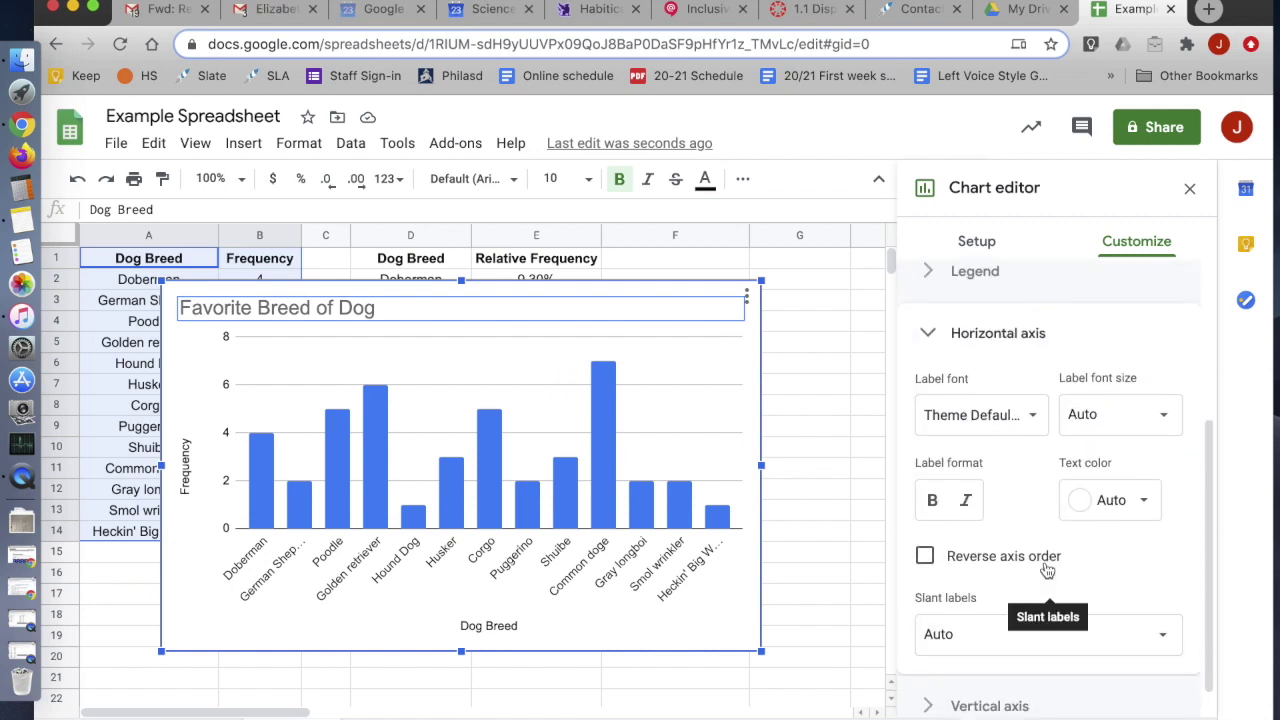
scroll(1046, 569, "down", 2)
Expand and collapse the Vertical axis and Chart style sections.
left_click(1009, 630)
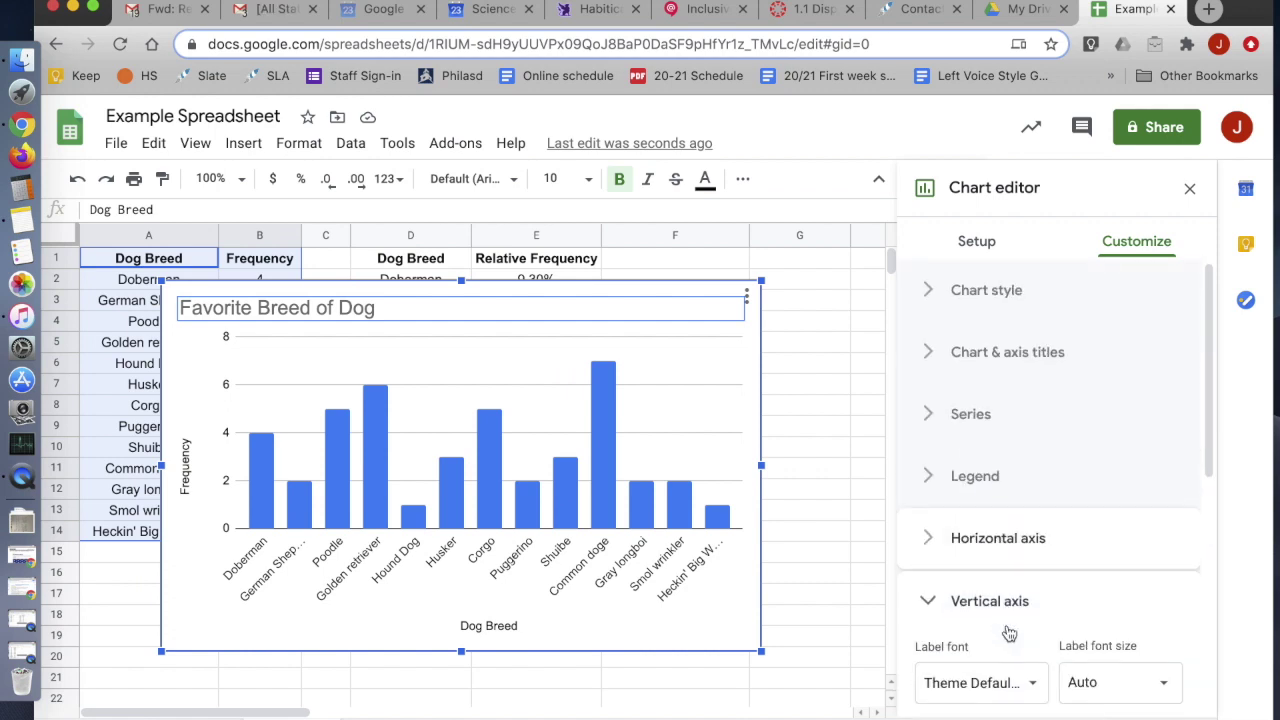
scroll(929, 631, "down", 3)
scroll(1006, 626, "up", 2)
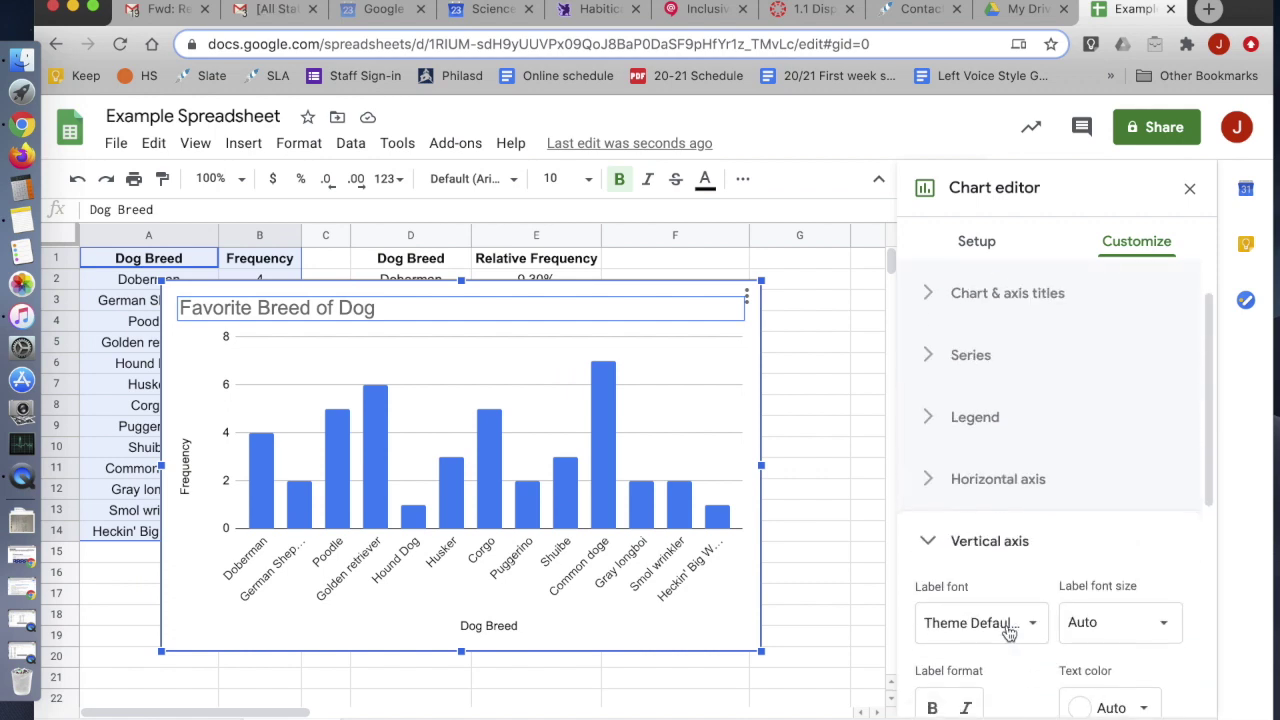
left_click(989, 562)
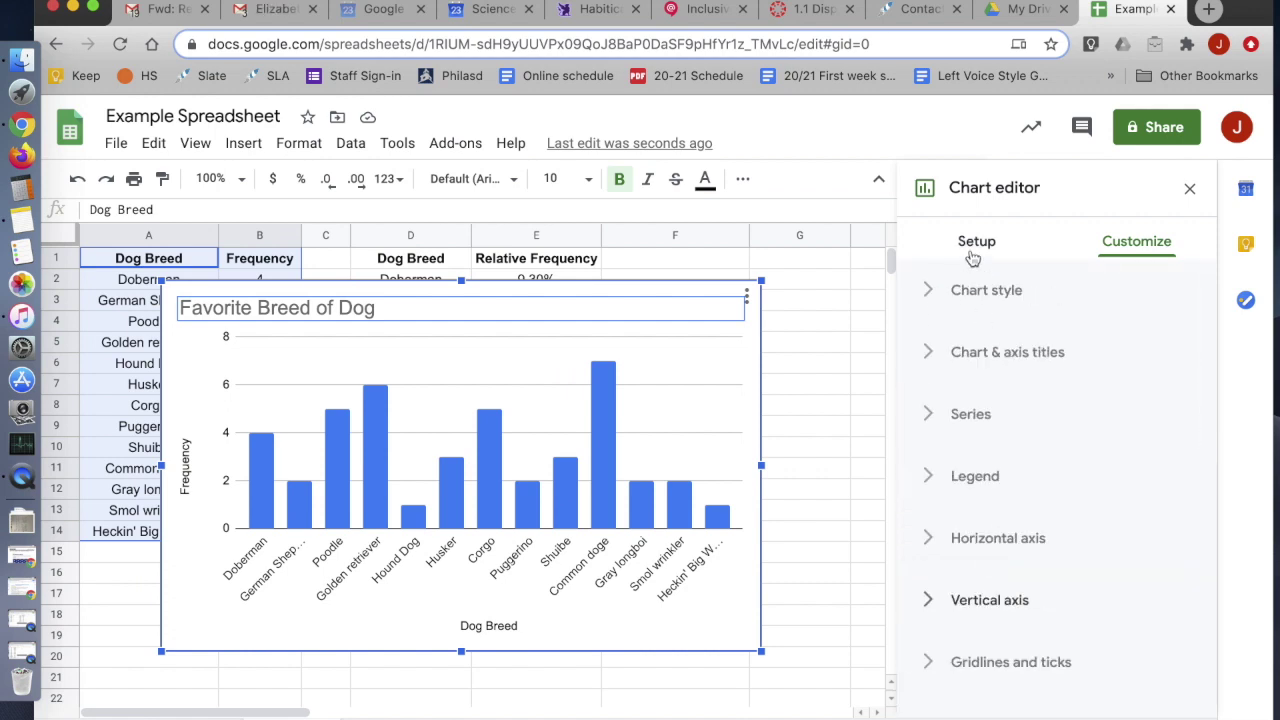
left_click(1015, 290)
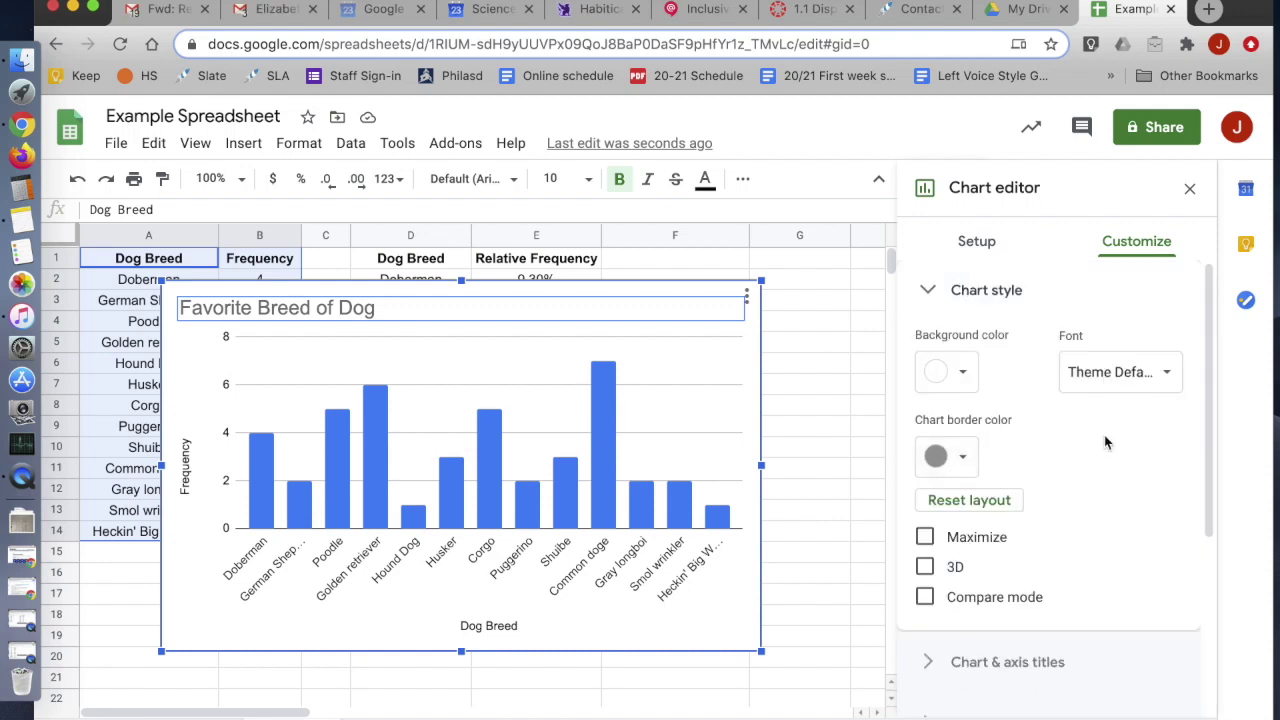
left_click(929, 290)
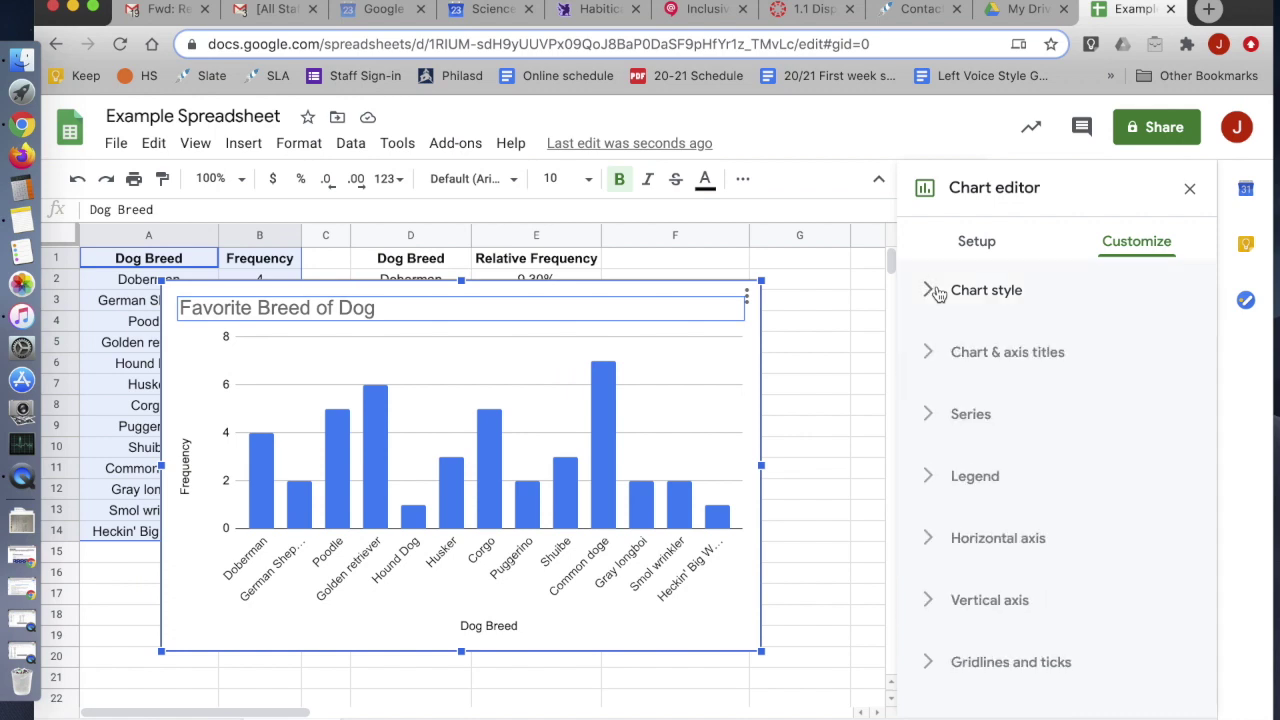
Close the chart editor and deselect the chart.
left_click(1189, 190)
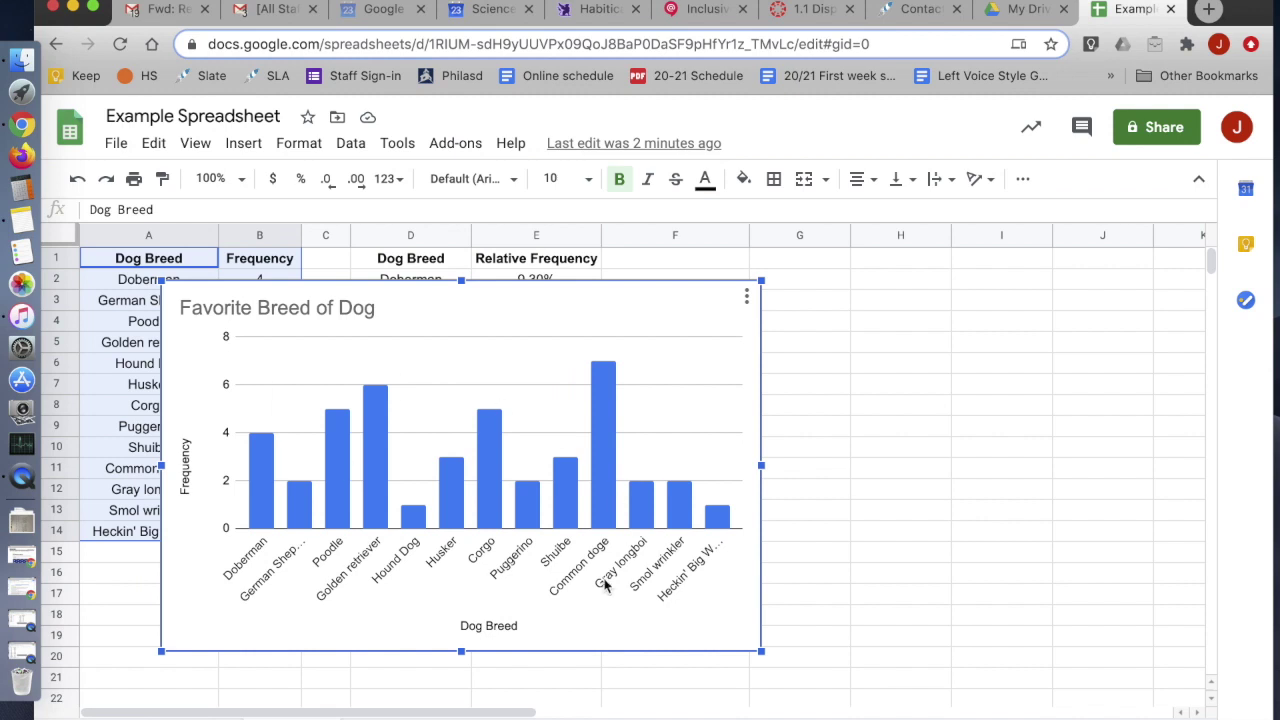
key("Escape")
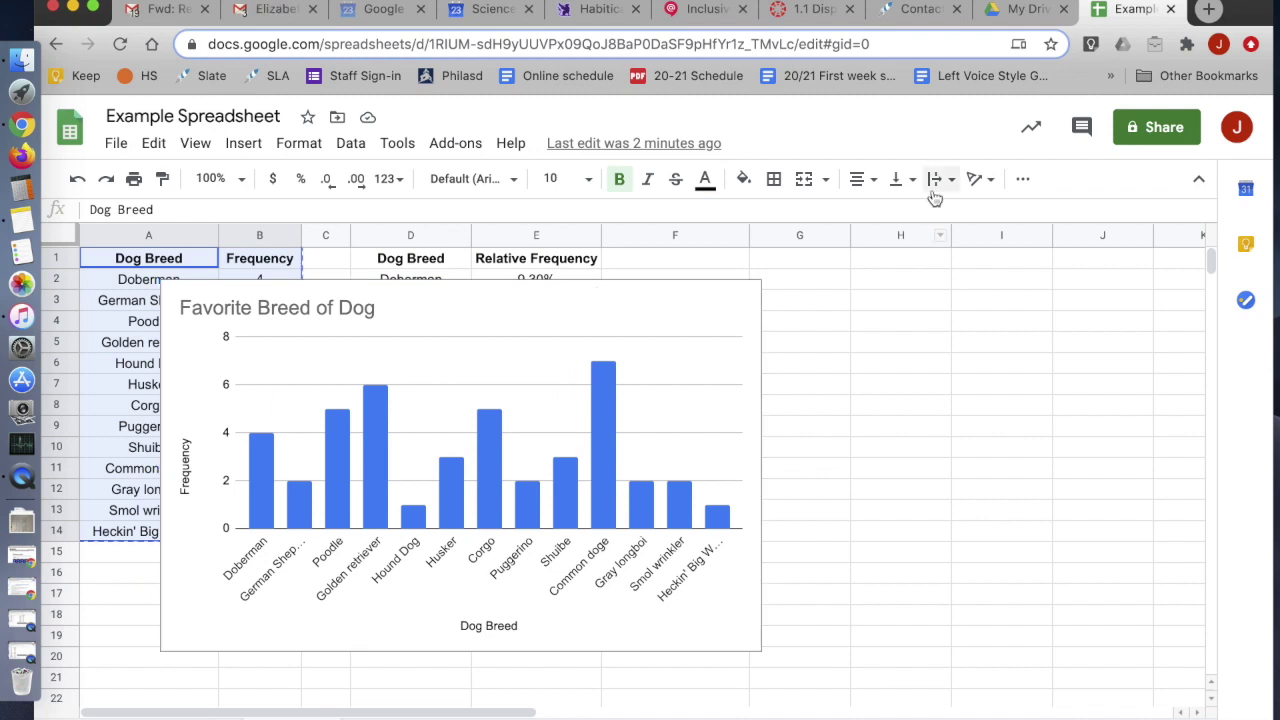
left_click(569, 375)
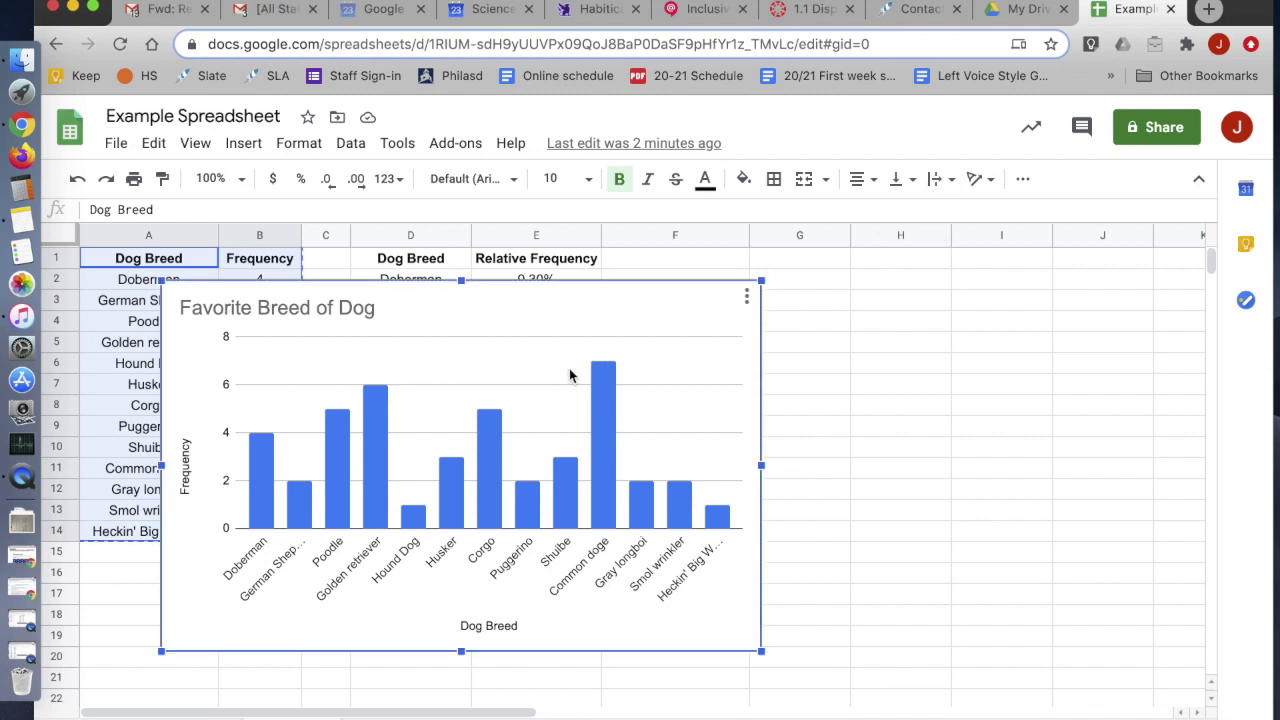
key("Escape")
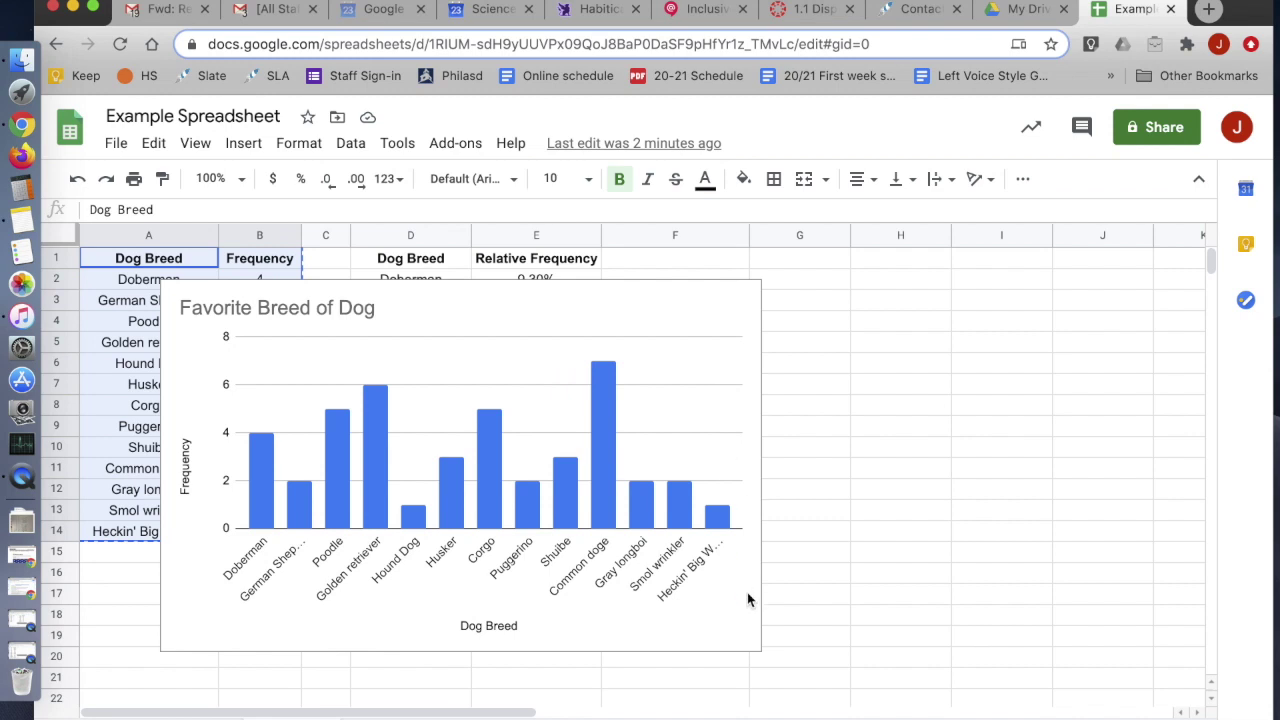
left_click(914, 467)
Drag the Favorite Breed of Dog chart down and right, clear of both tables.
left_click(500, 352)
left_click_drag(500, 352, 1255, 600)
scroll(1094, 560, "down", 3)
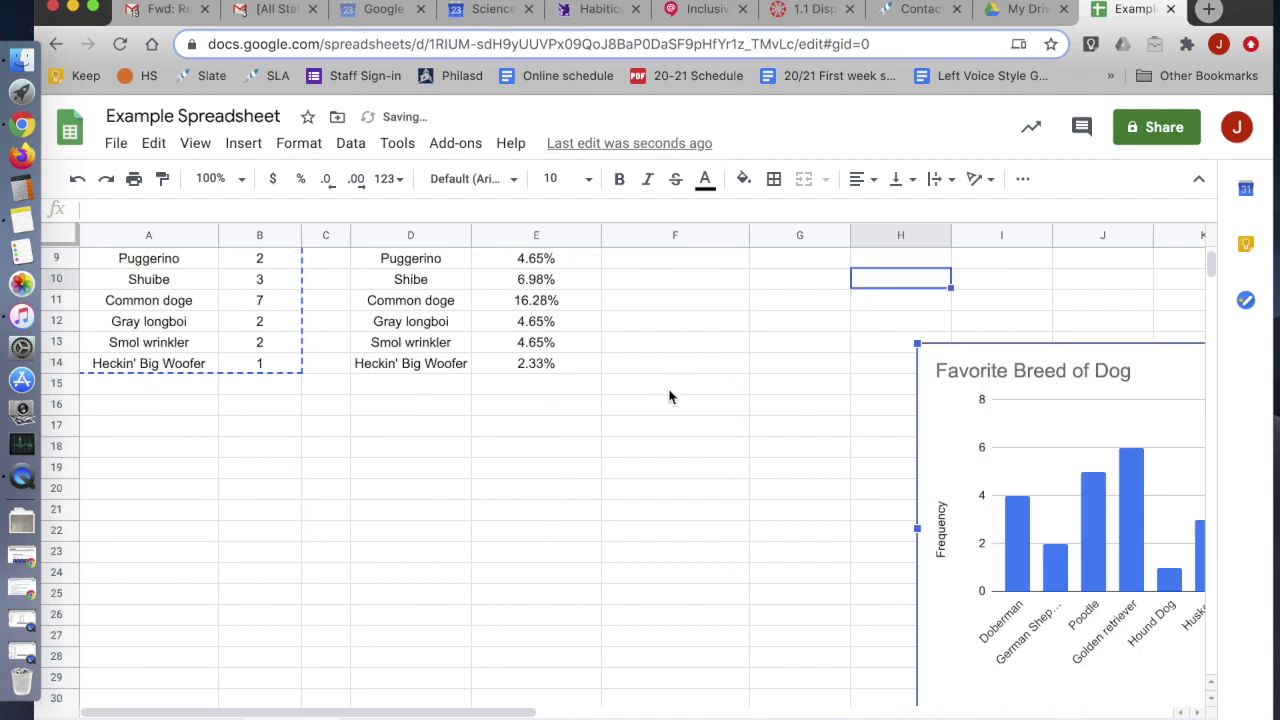
scroll(670, 397, "up", 3)
left_click(674, 420)
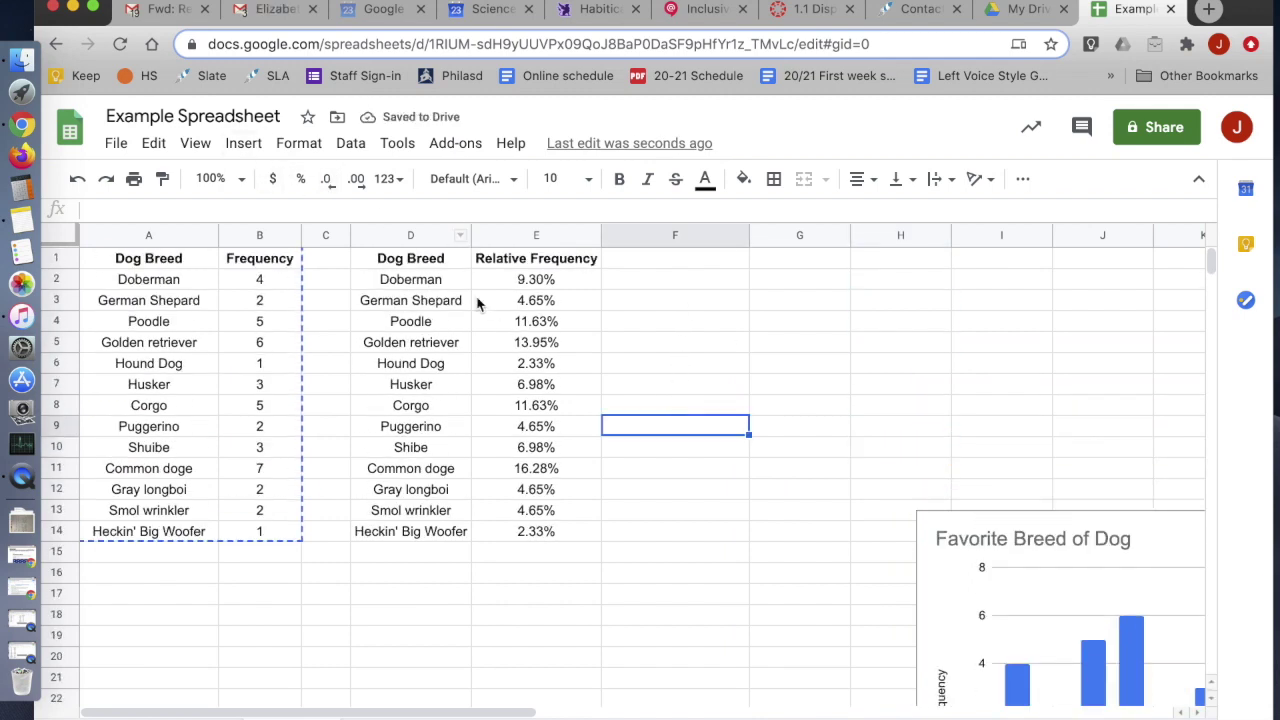
Select D1:E14, covering the Dog Breed and Relative Frequency columns.
left_click(424, 263)
left_click_drag(480, 281, 524, 546)
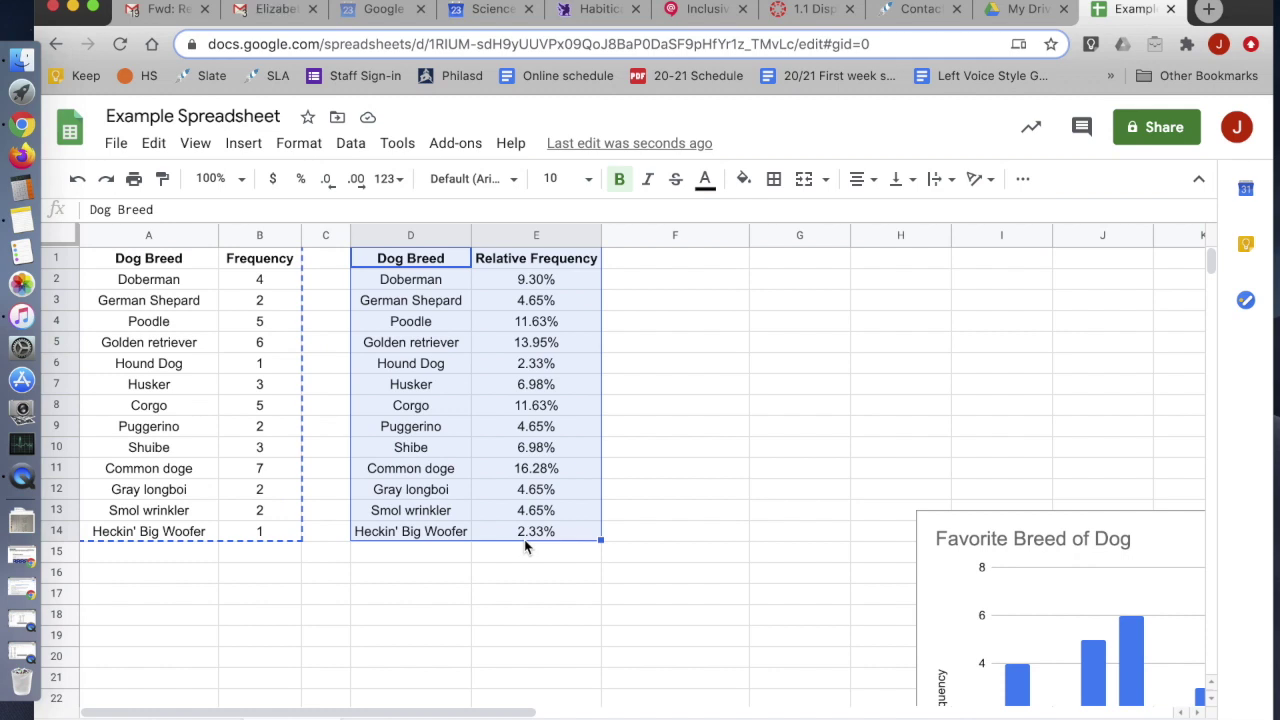
left_click(243, 279)
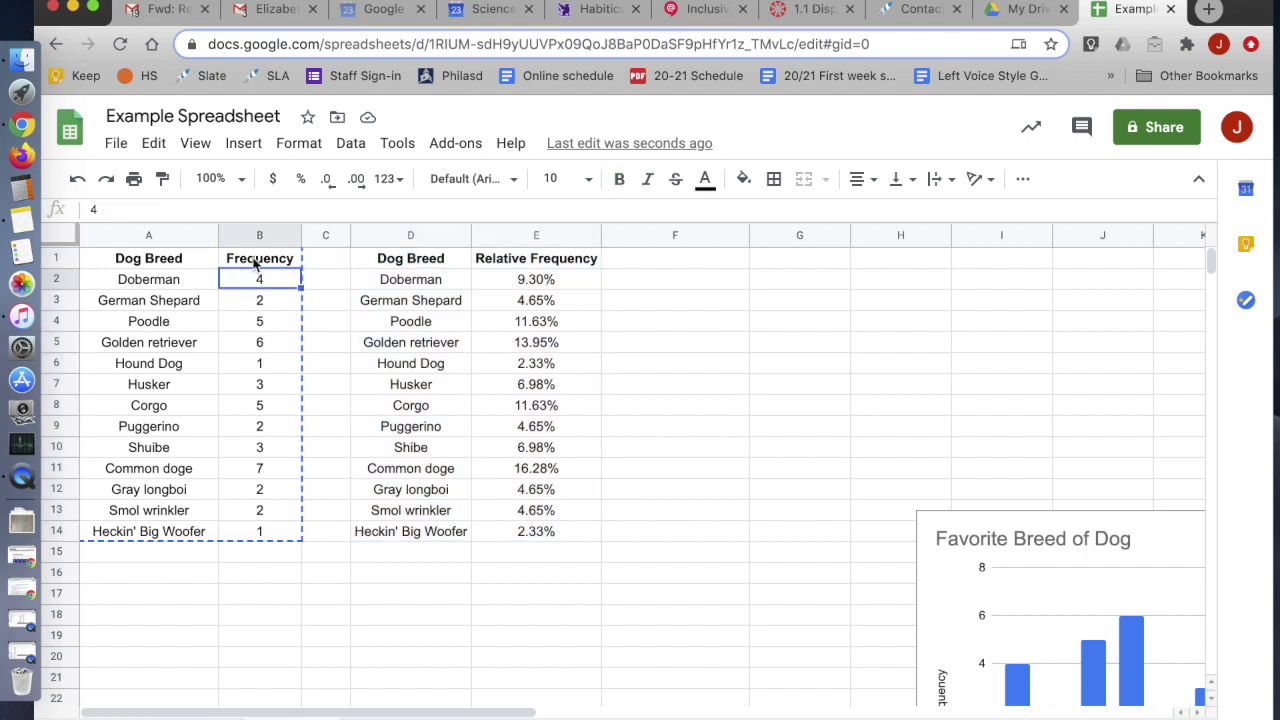
left_click_drag(255, 263, 262, 537)
left_click(259, 537)
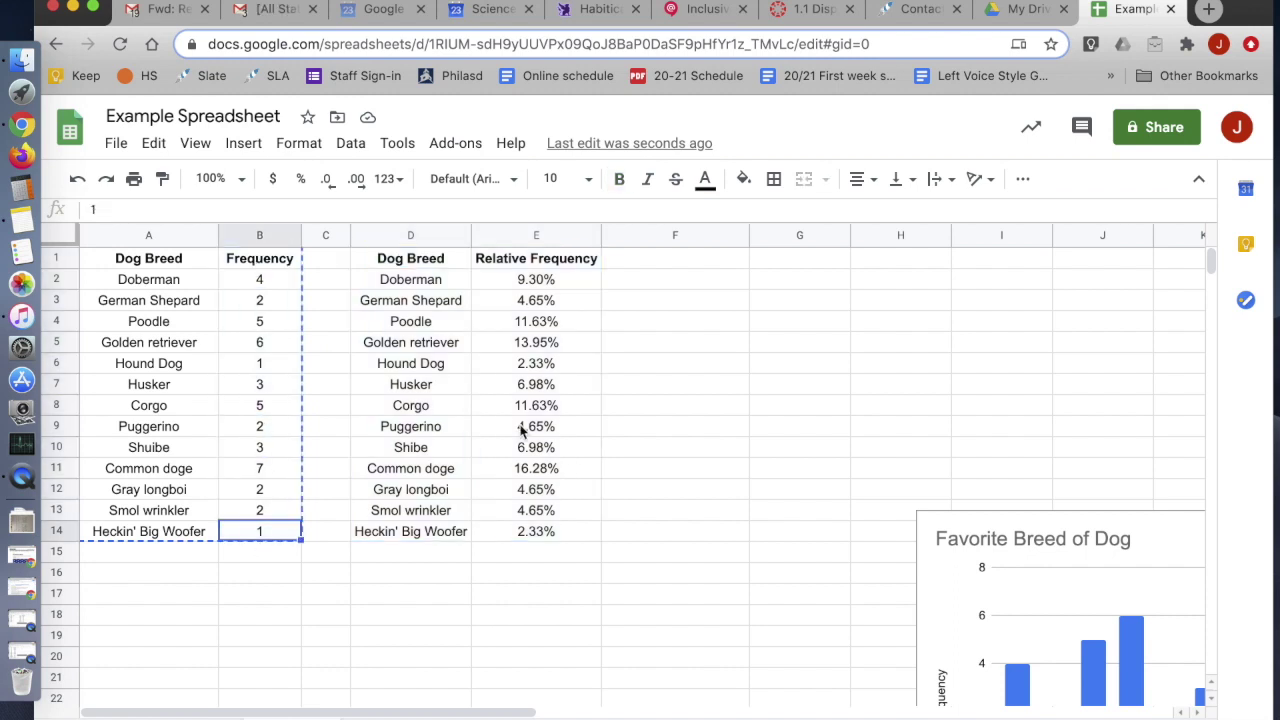
left_click(508, 342)
left_click_drag(432, 262, 557, 537)
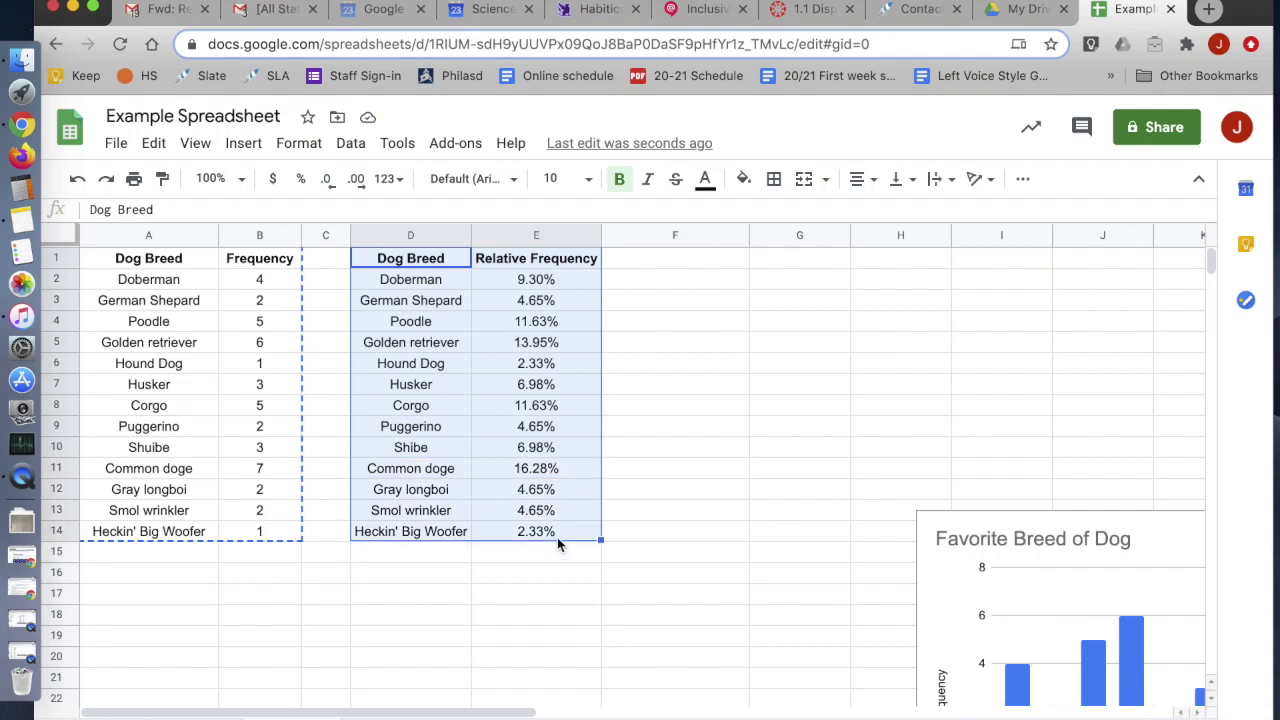
left_click(412, 265)
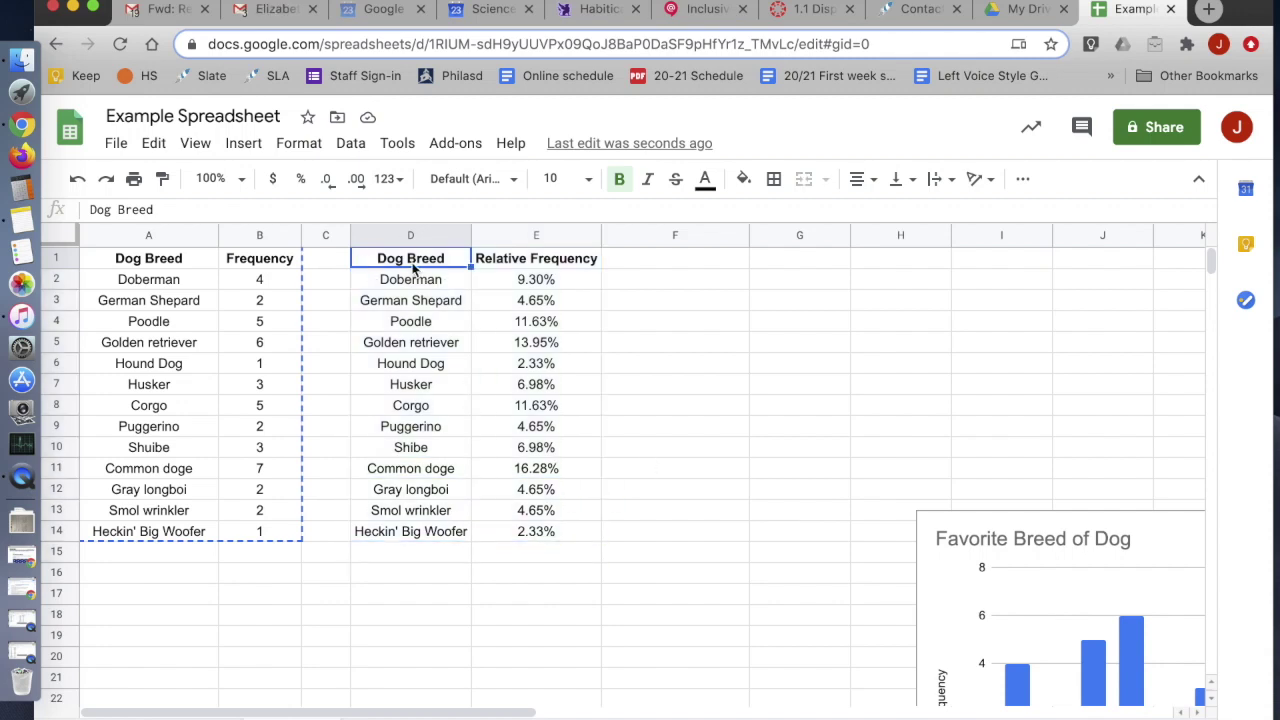
left_click_drag(412, 262, 495, 540)
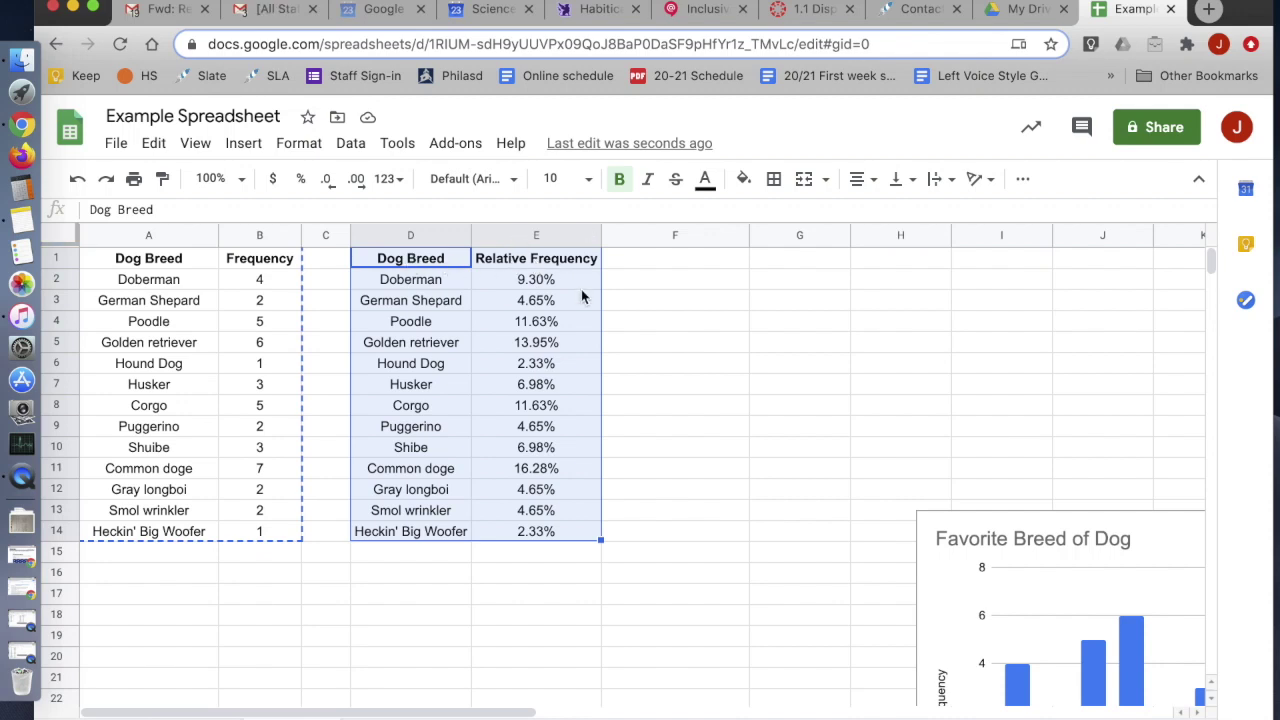
Insert a chart from D1:E14 and set its type to Pie chart.
left_click(260, 150)
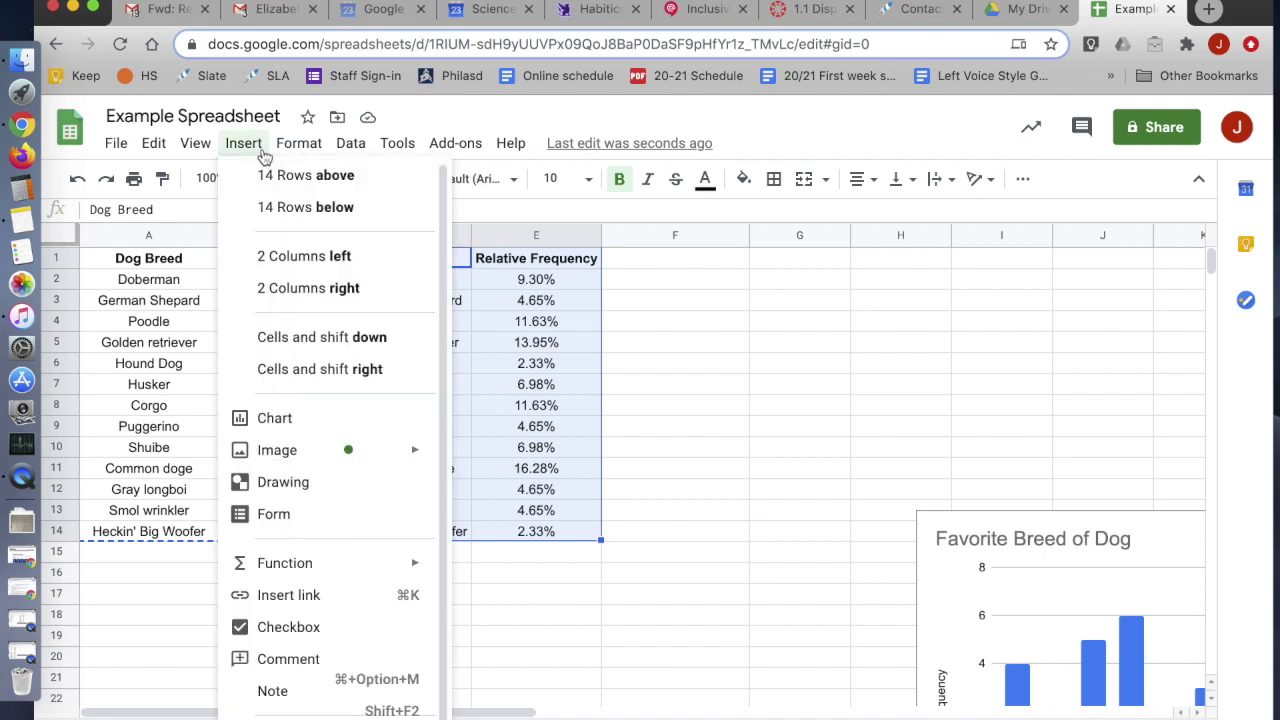
left_click(320, 432)
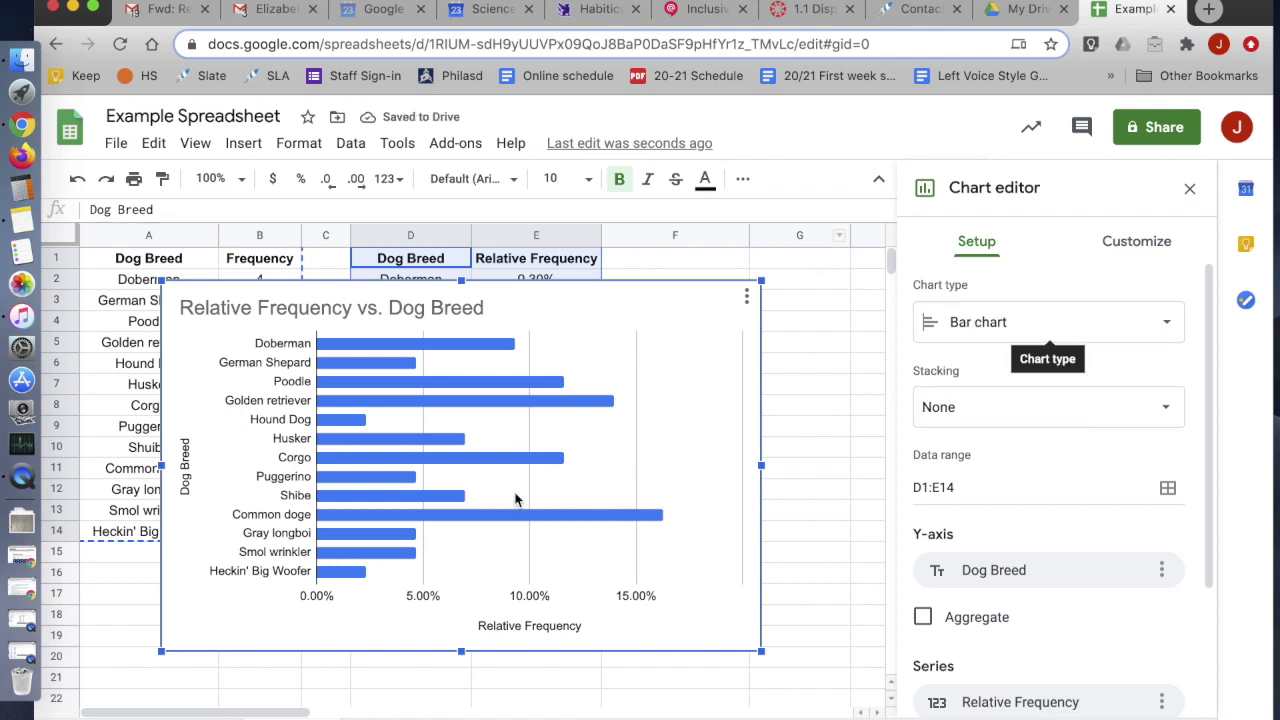
left_click(997, 321)
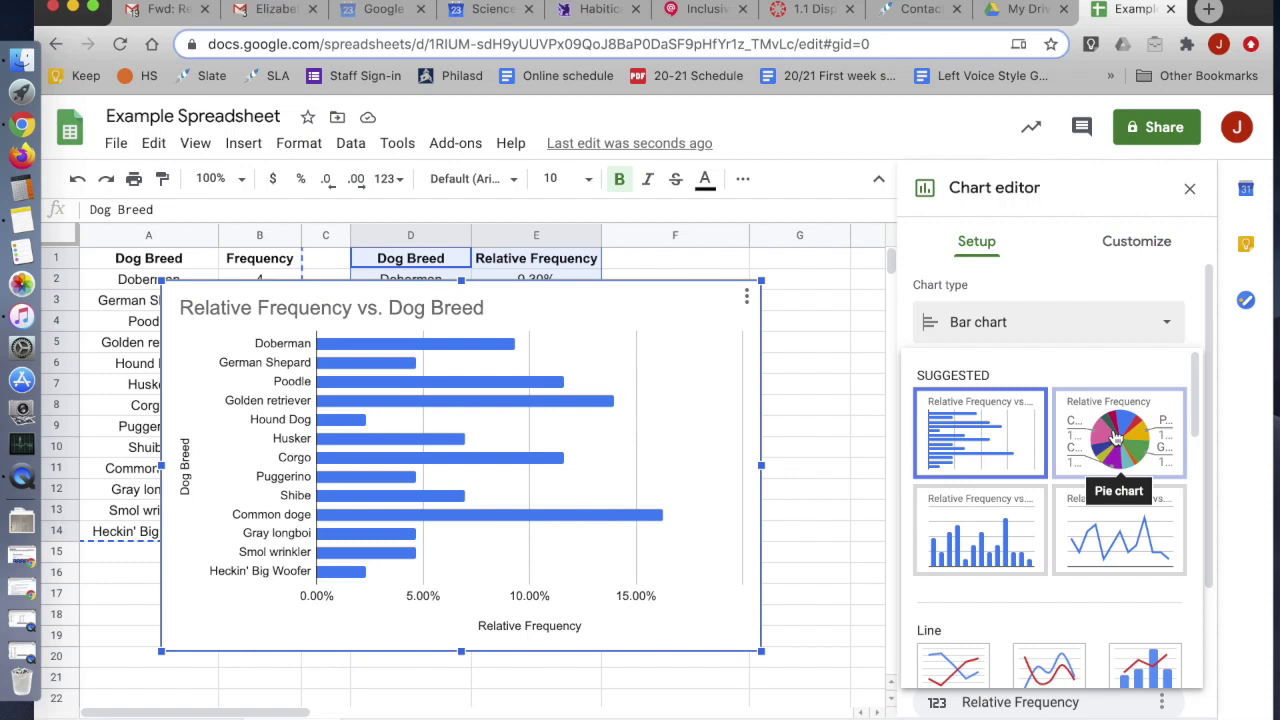
left_click(1117, 437)
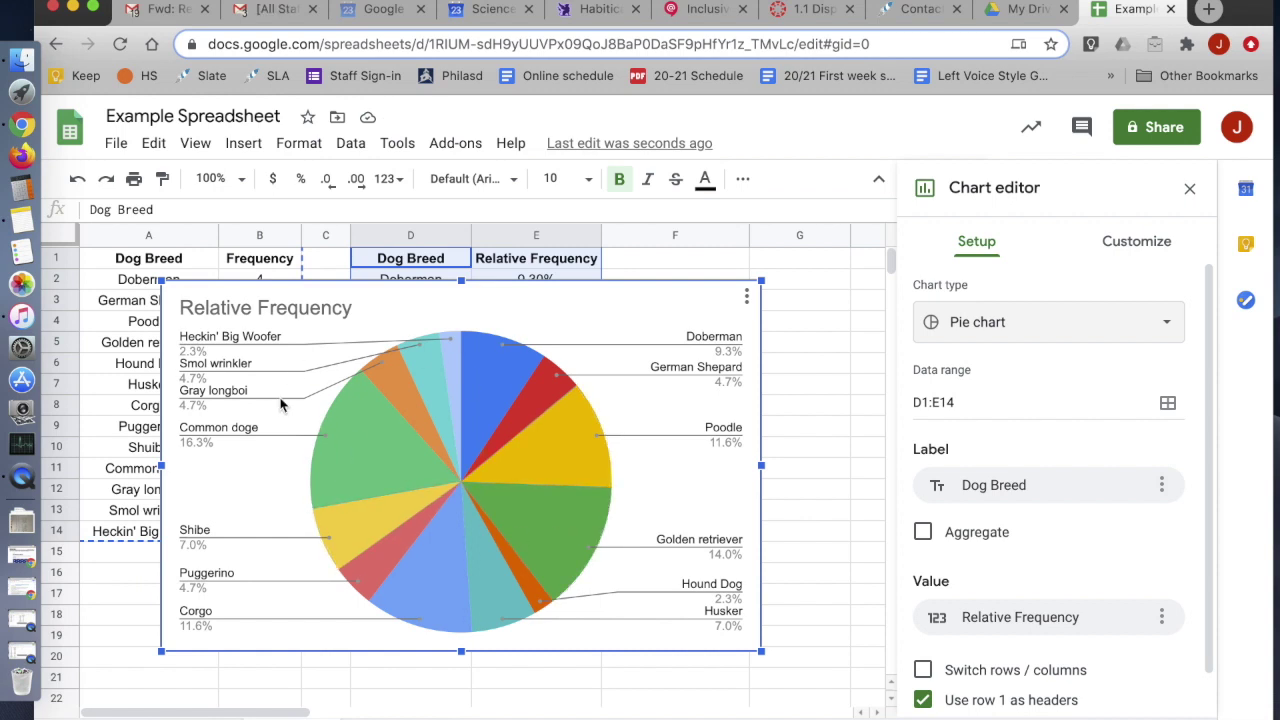
Retitle the pie chart from 'Relative Frequency' to 'Favorite Breeds of Dog'.
left_click(185, 437)
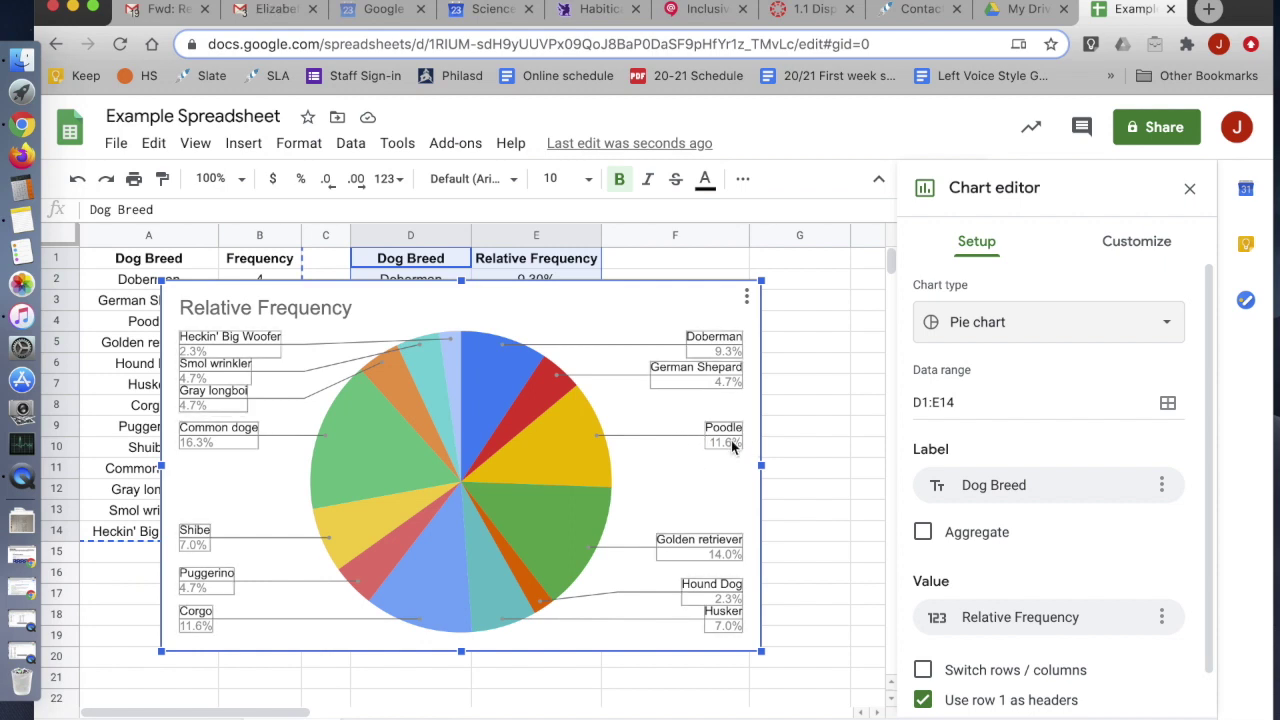
left_click(249, 306)
left_click(272, 308)
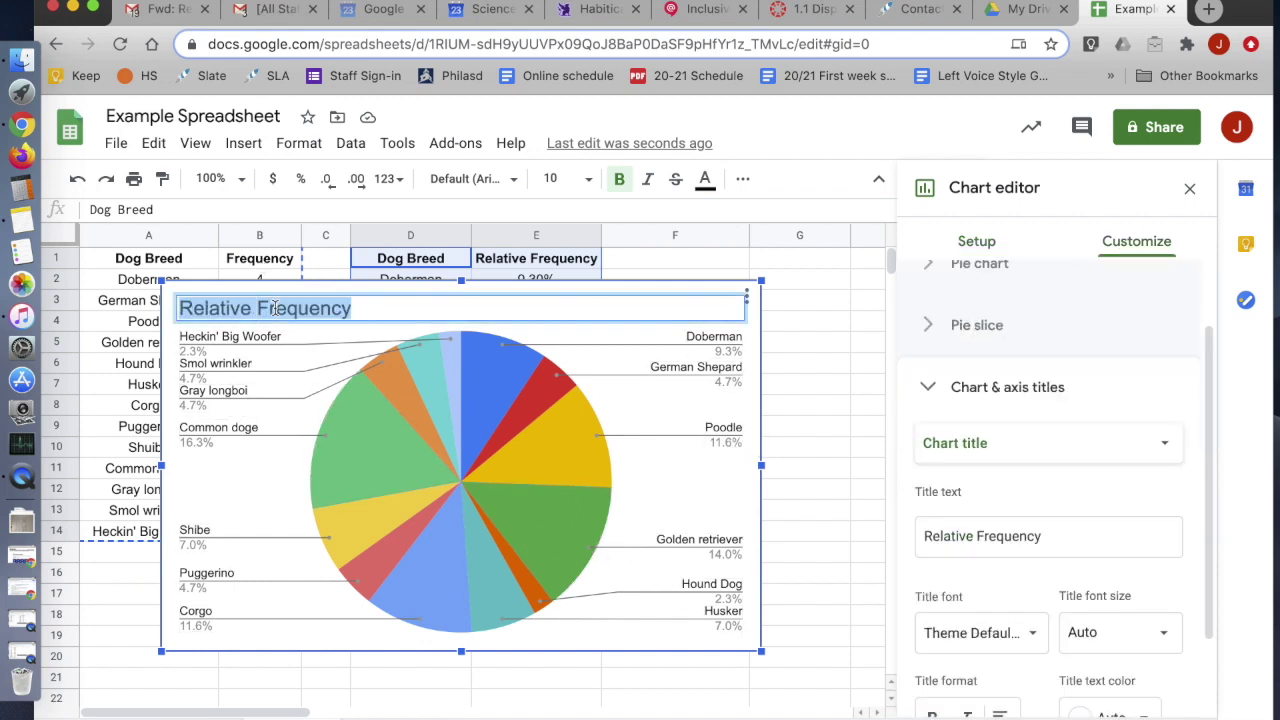
type("Favorite Bre")
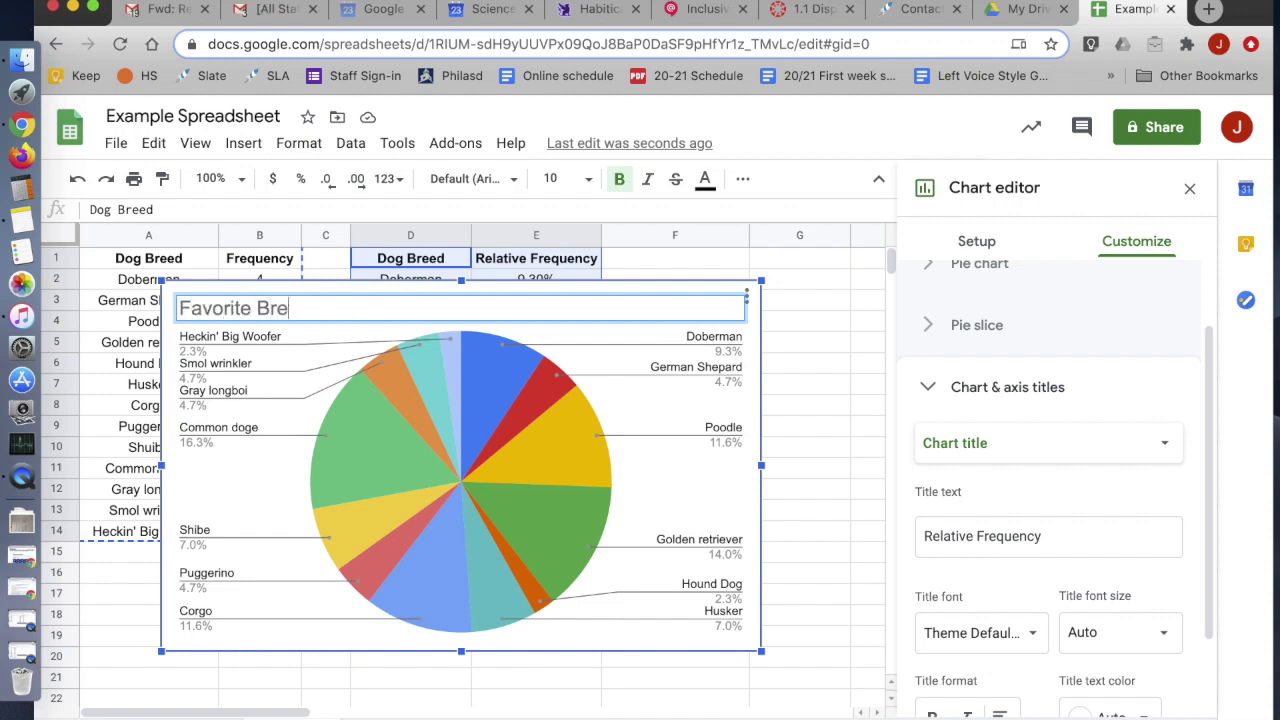
type("eds  of Dog")
key("Return")
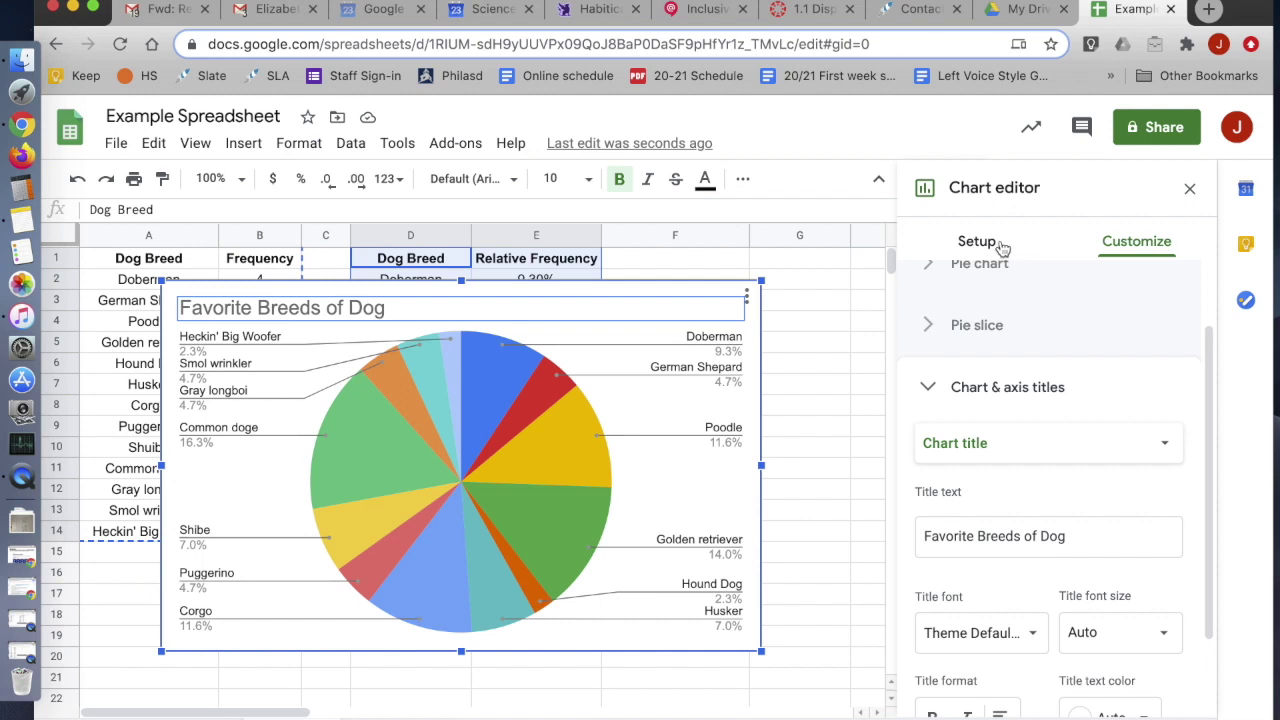
Review the chart style and title settings, keeping the default chart font.
scroll(1062, 484, "down", 2)
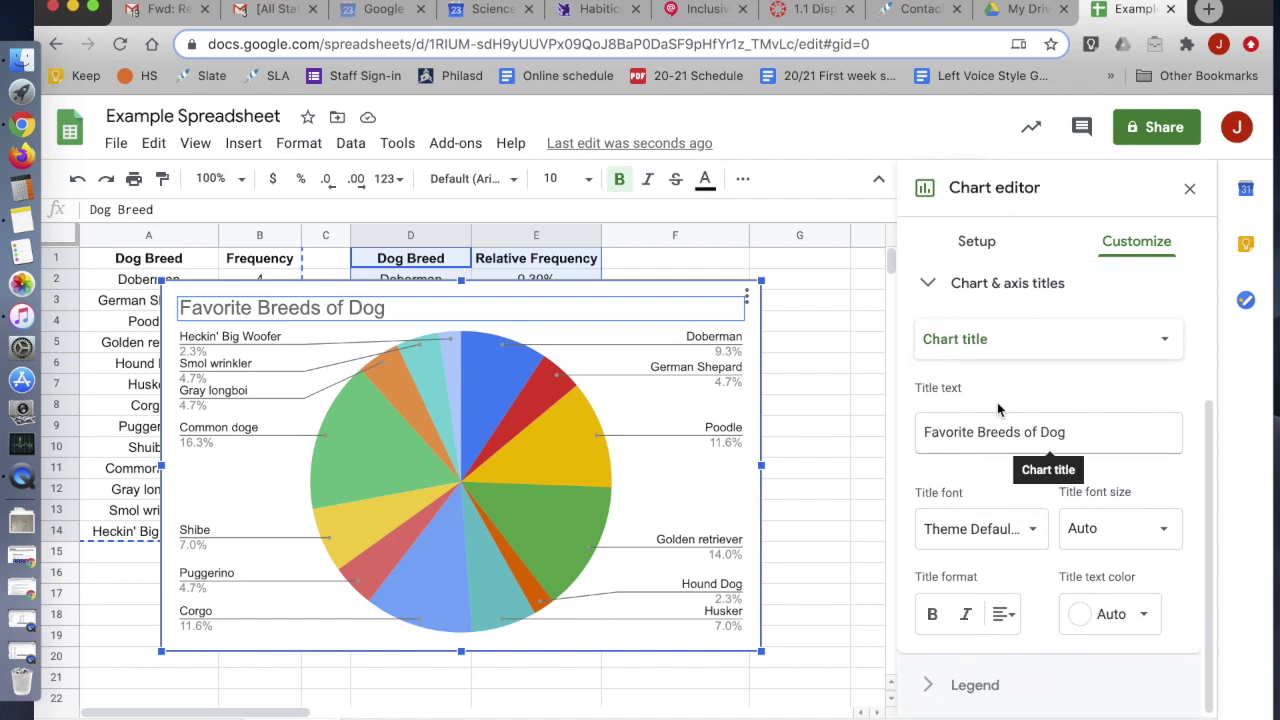
scroll(1000, 406, "up", 4)
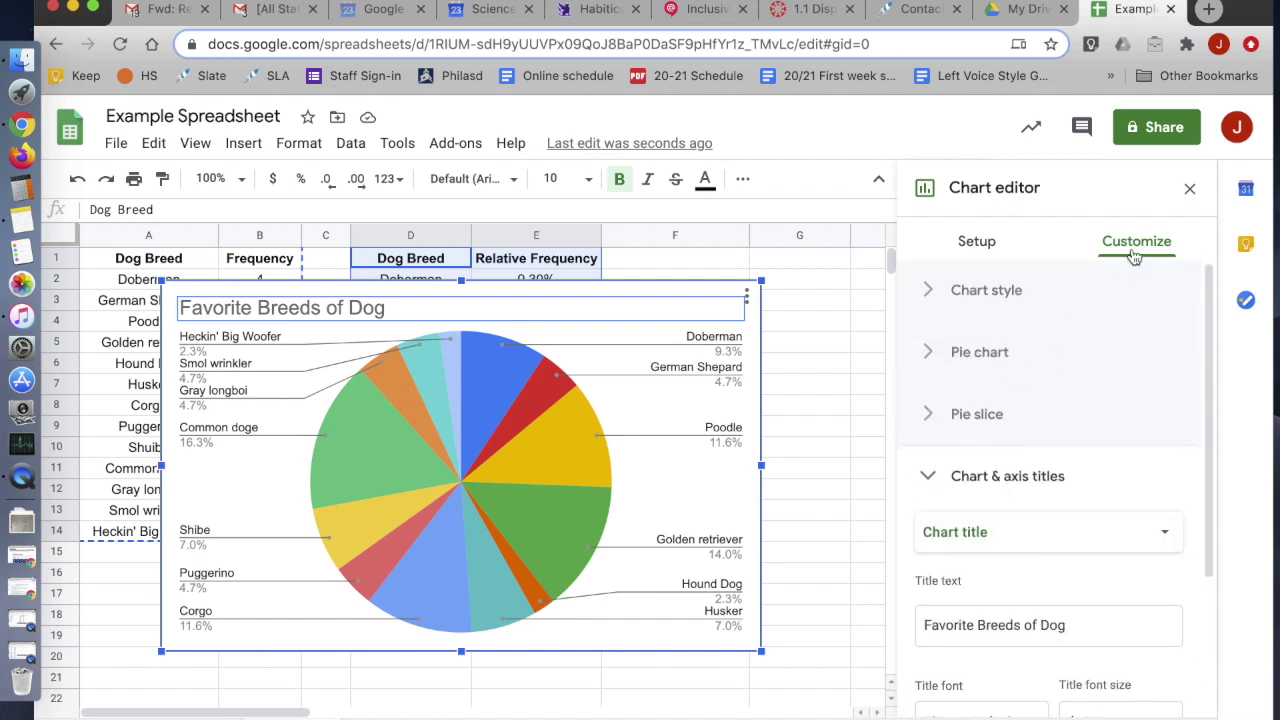
left_click(1004, 292)
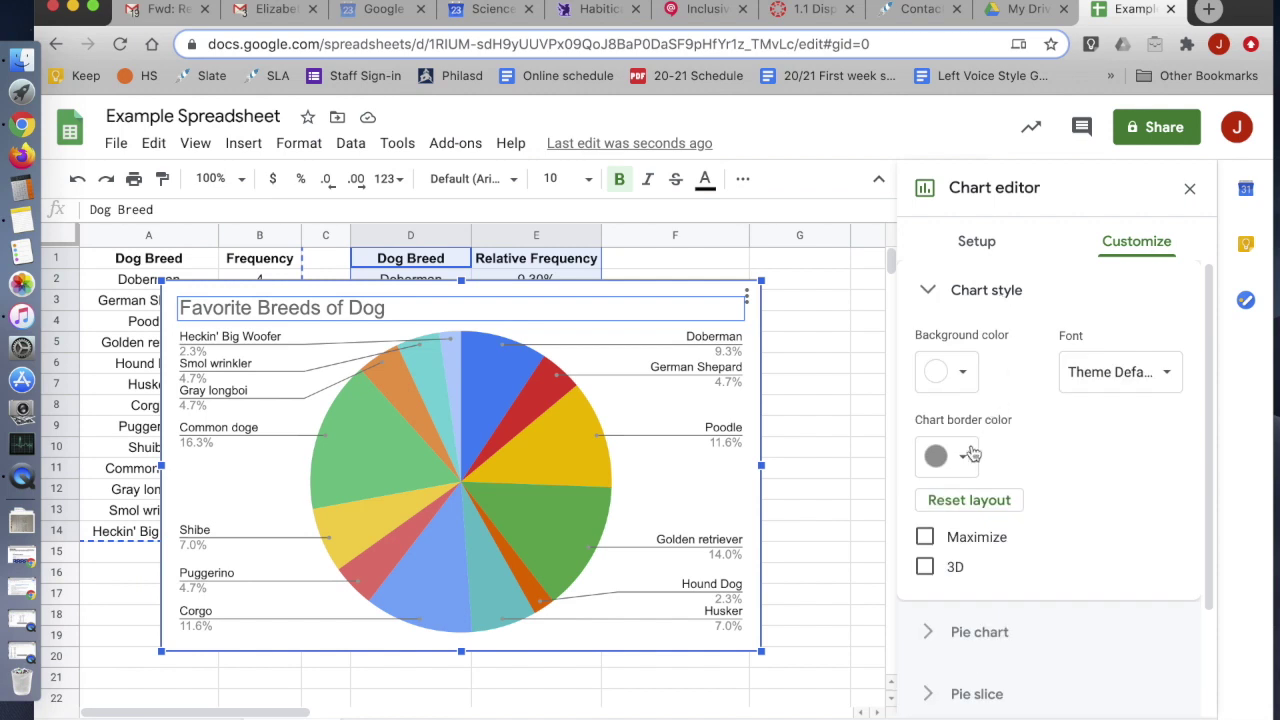
left_click(1134, 371)
left_click(1138, 362)
left_click(1130, 295)
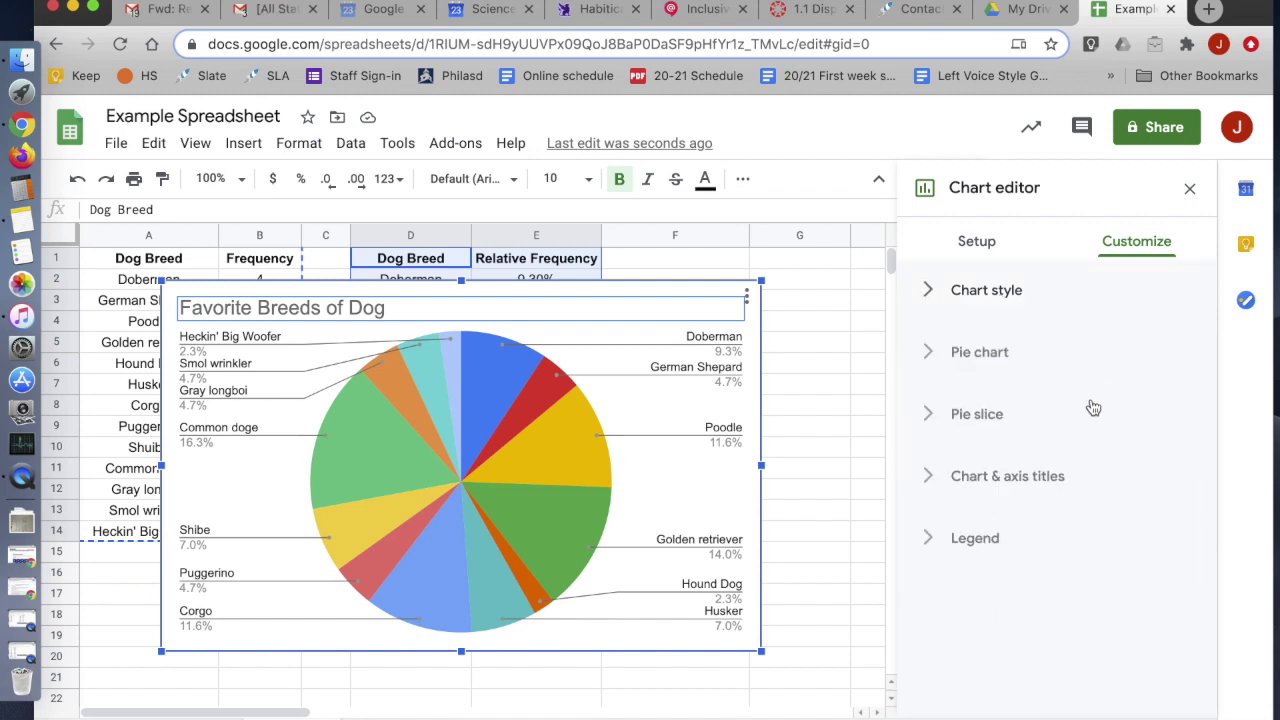
left_click(950, 478)
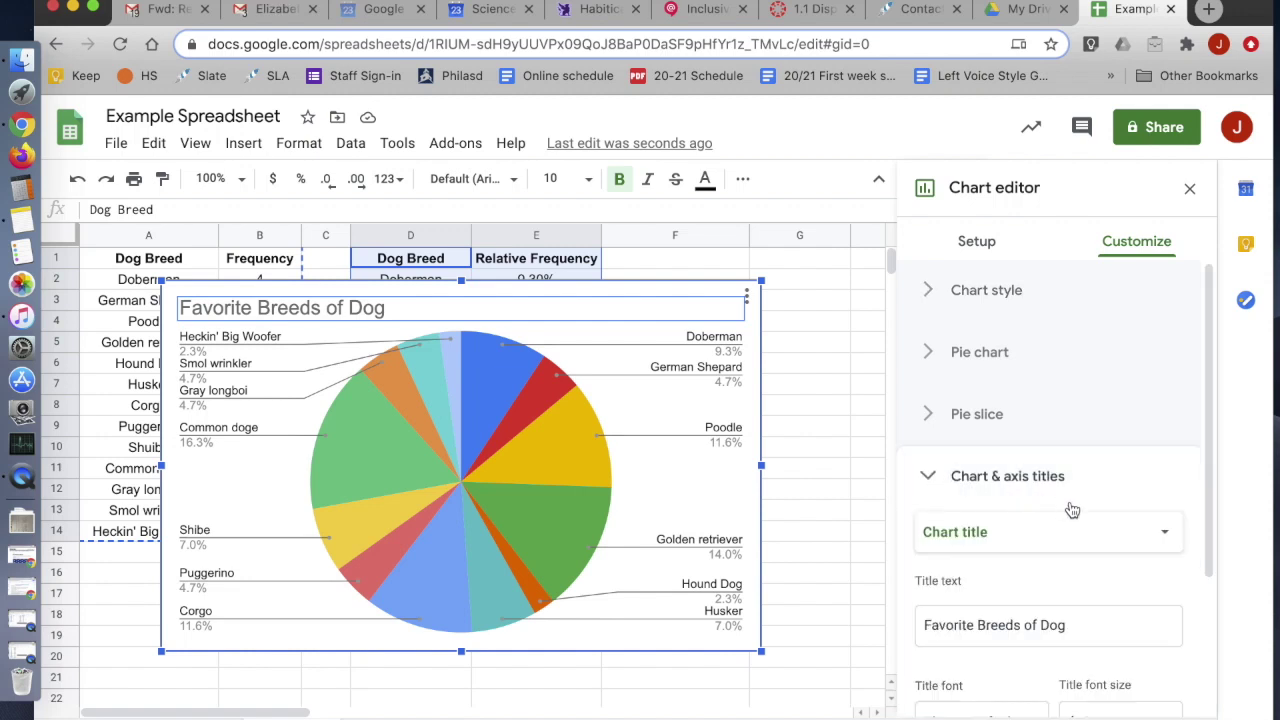
left_click(963, 478)
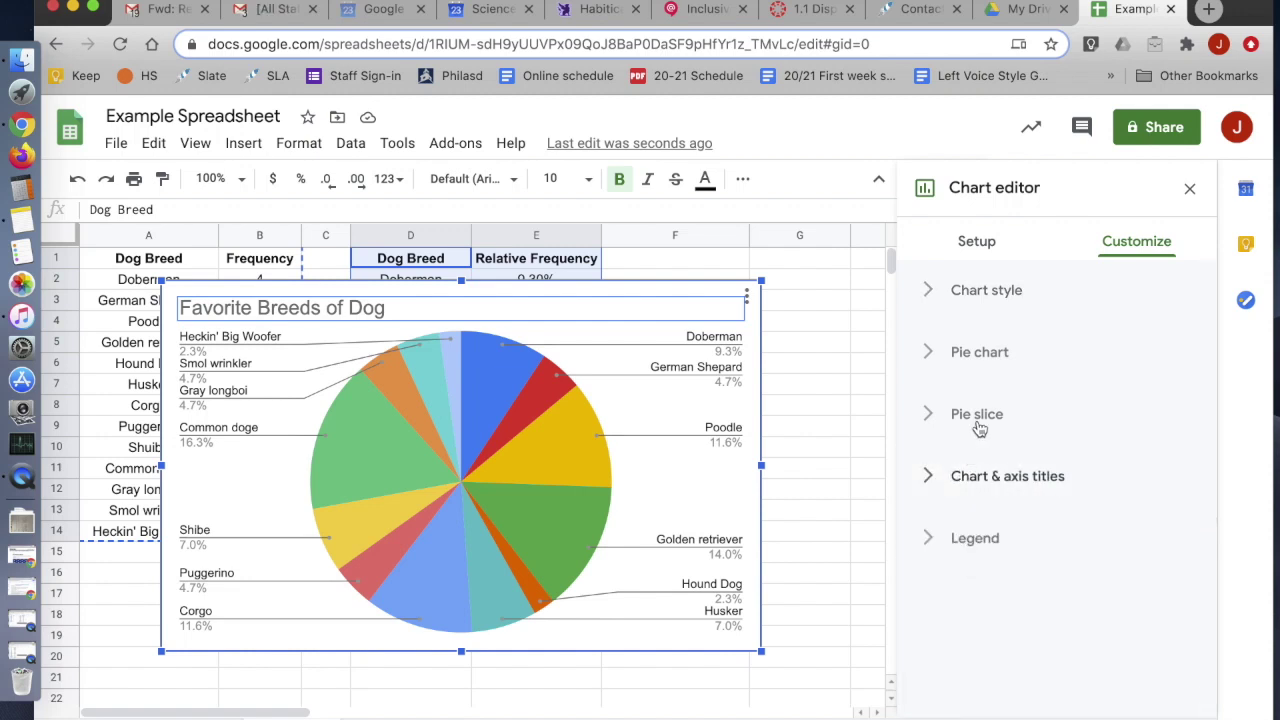
Try maroon and bright blue for the Doberman slice, settle on a softer blue, and close the editor.
left_click(979, 418)
scroll(1016, 564, "down", 2)
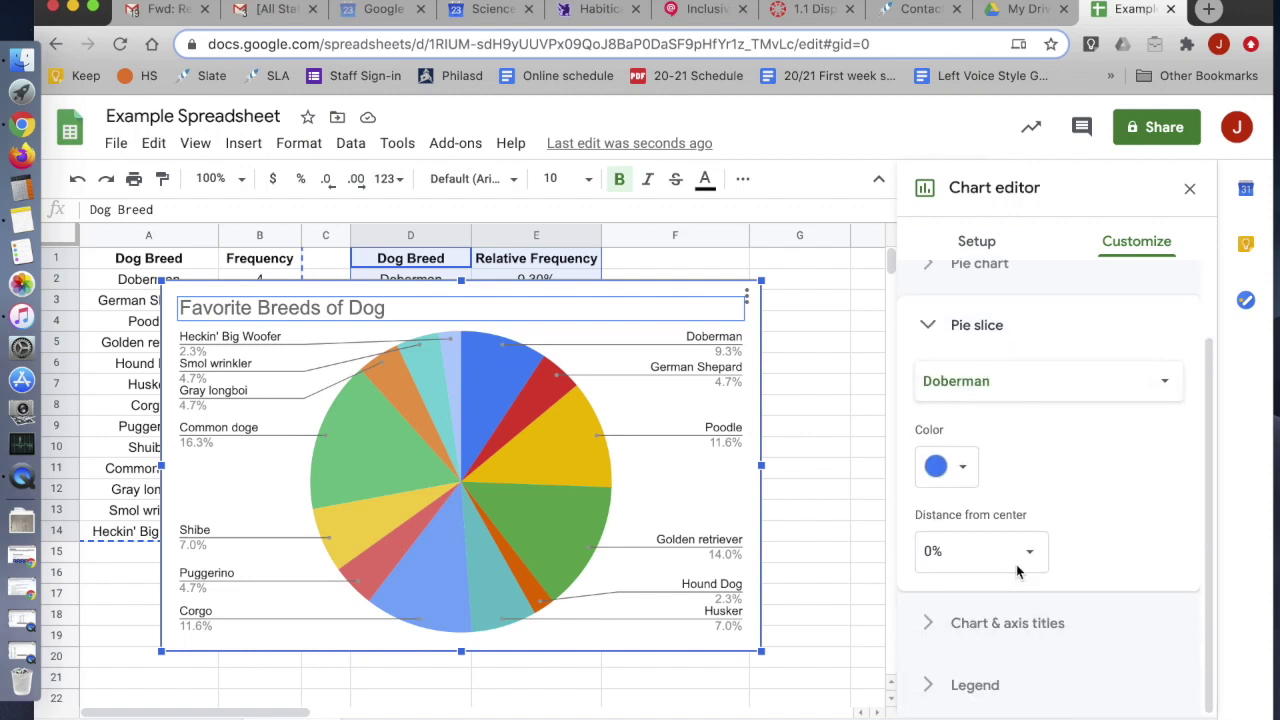
left_click(965, 473)
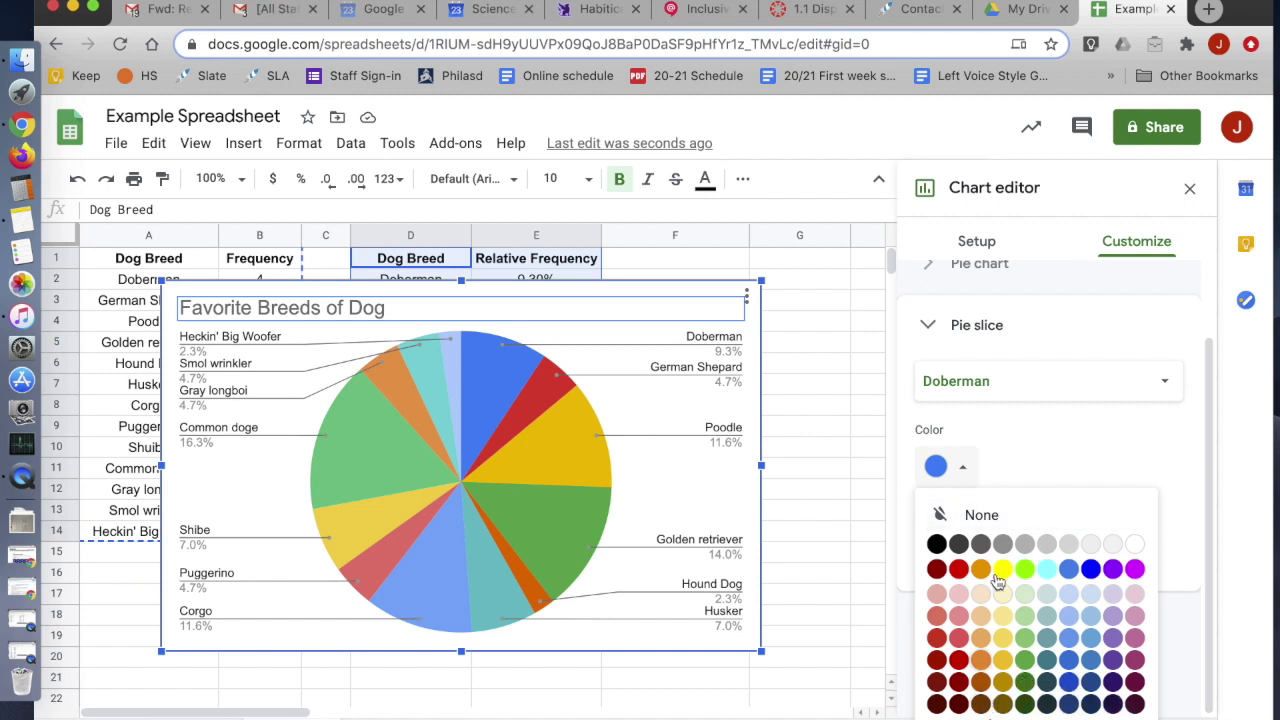
left_click(938, 705)
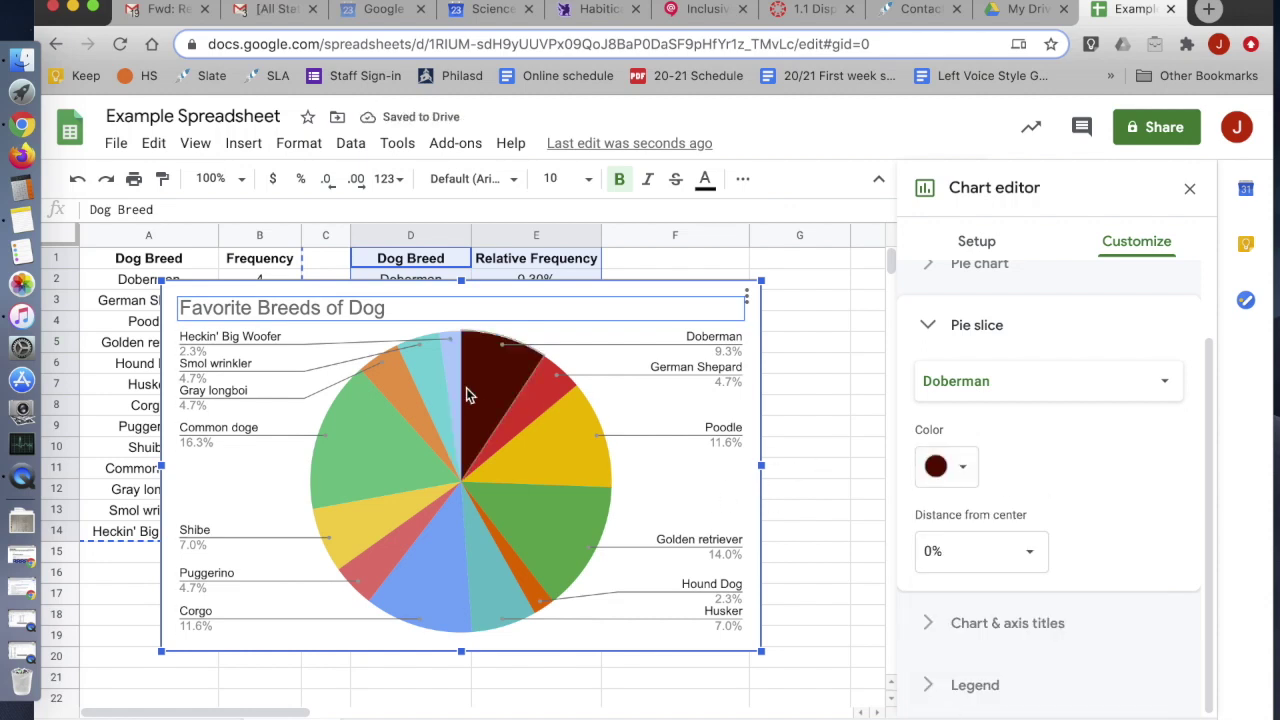
left_click(962, 468)
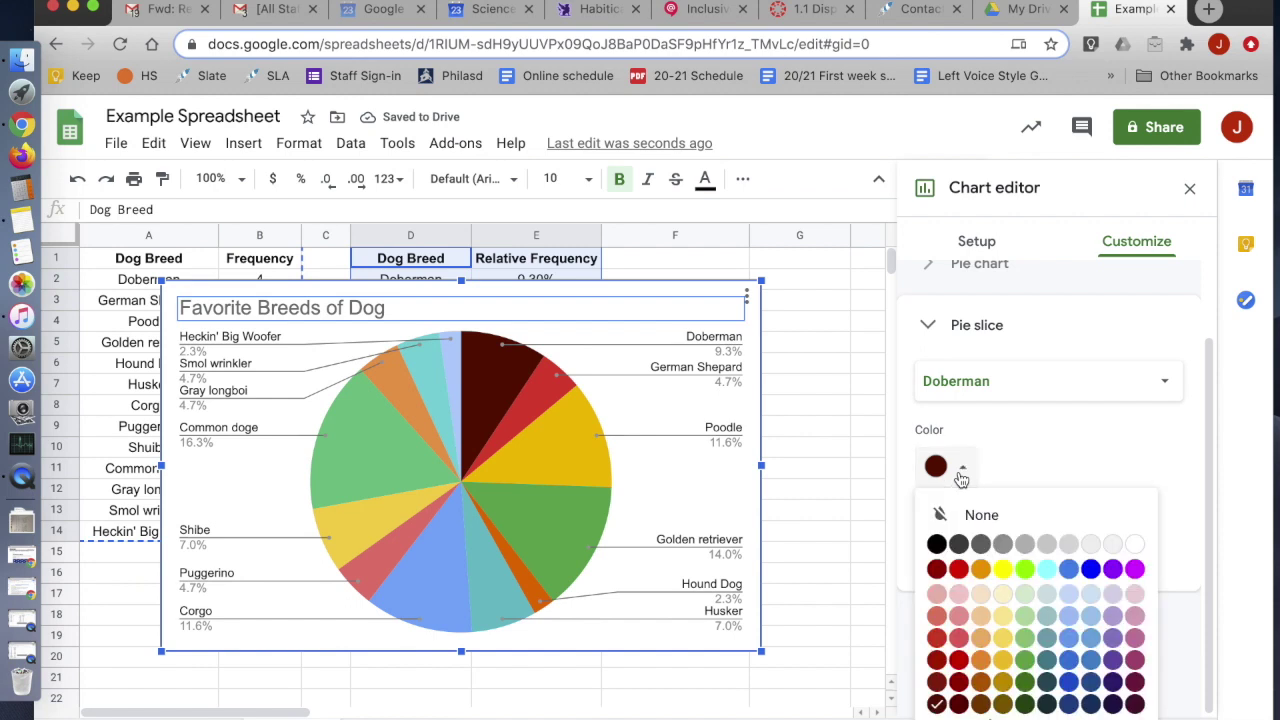
left_click(1091, 568)
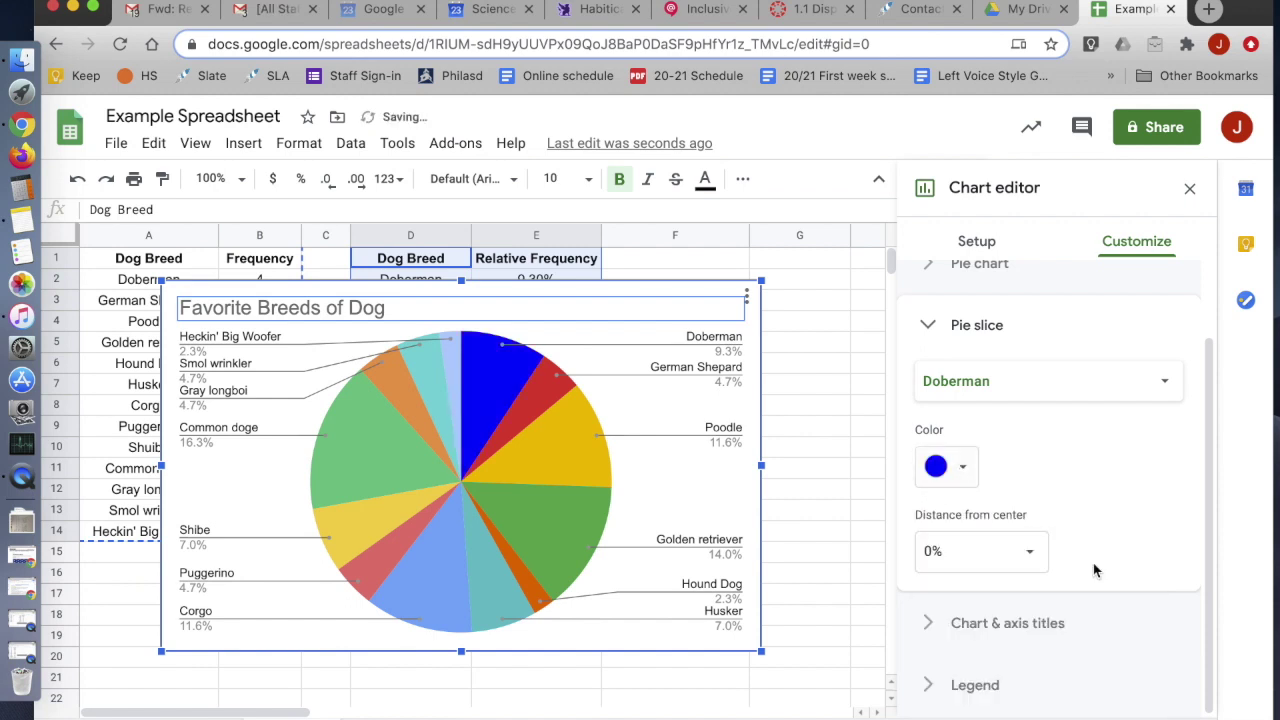
left_click(944, 470)
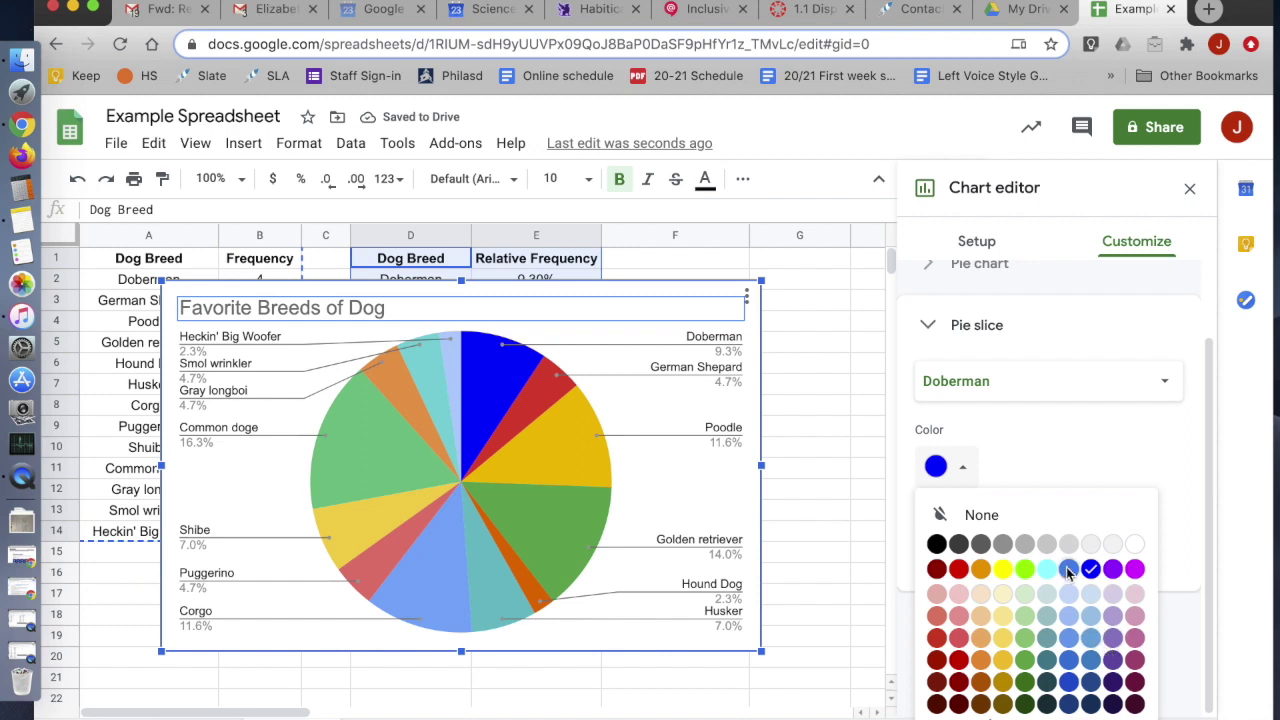
left_click(1068, 568)
left_click(870, 383)
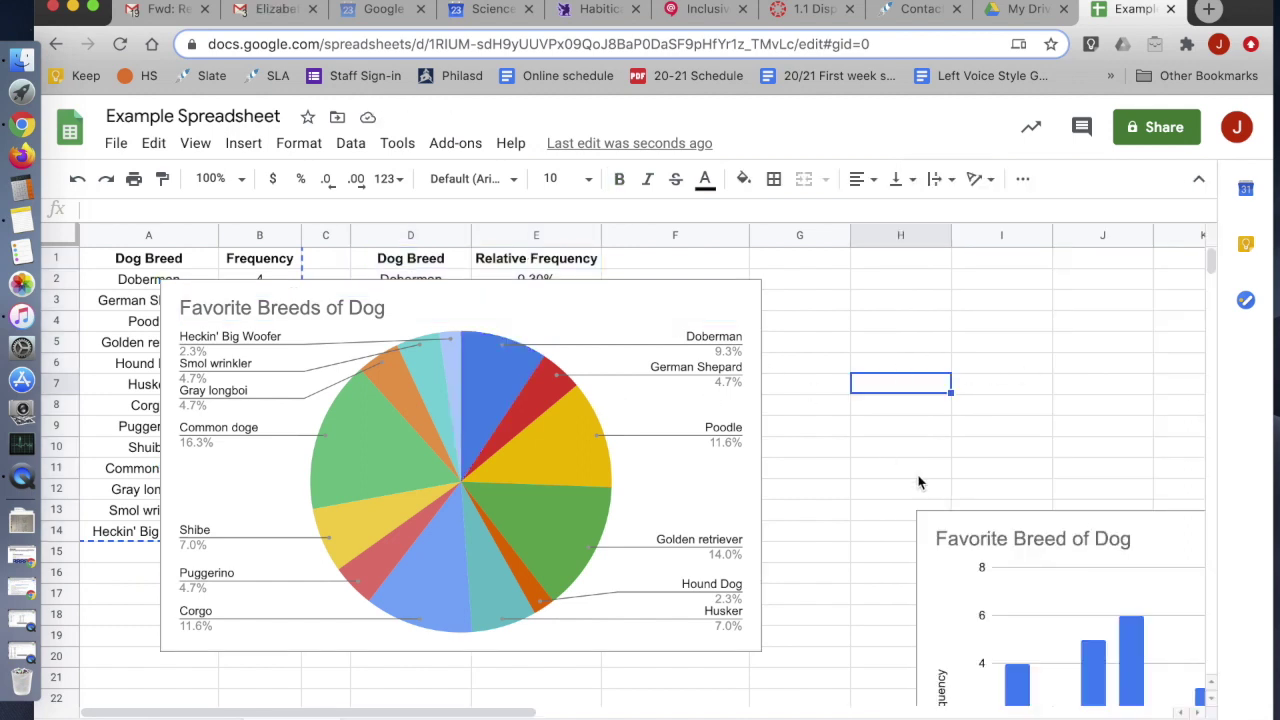
Drag the pie chart to the lower right, below column F, clear of both tables.
left_click(345, 312)
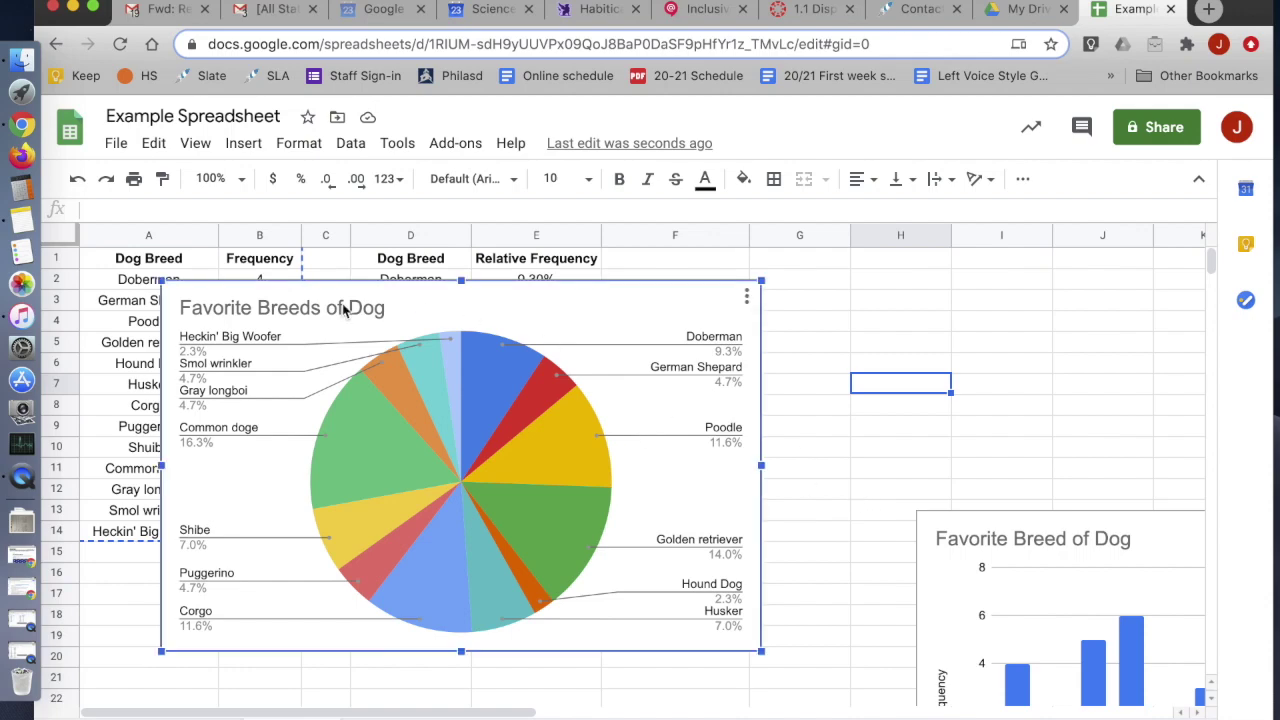
left_click_drag(430, 321, 990, 500)
scroll(228, 273, "down", 3)
left_click(228, 273)
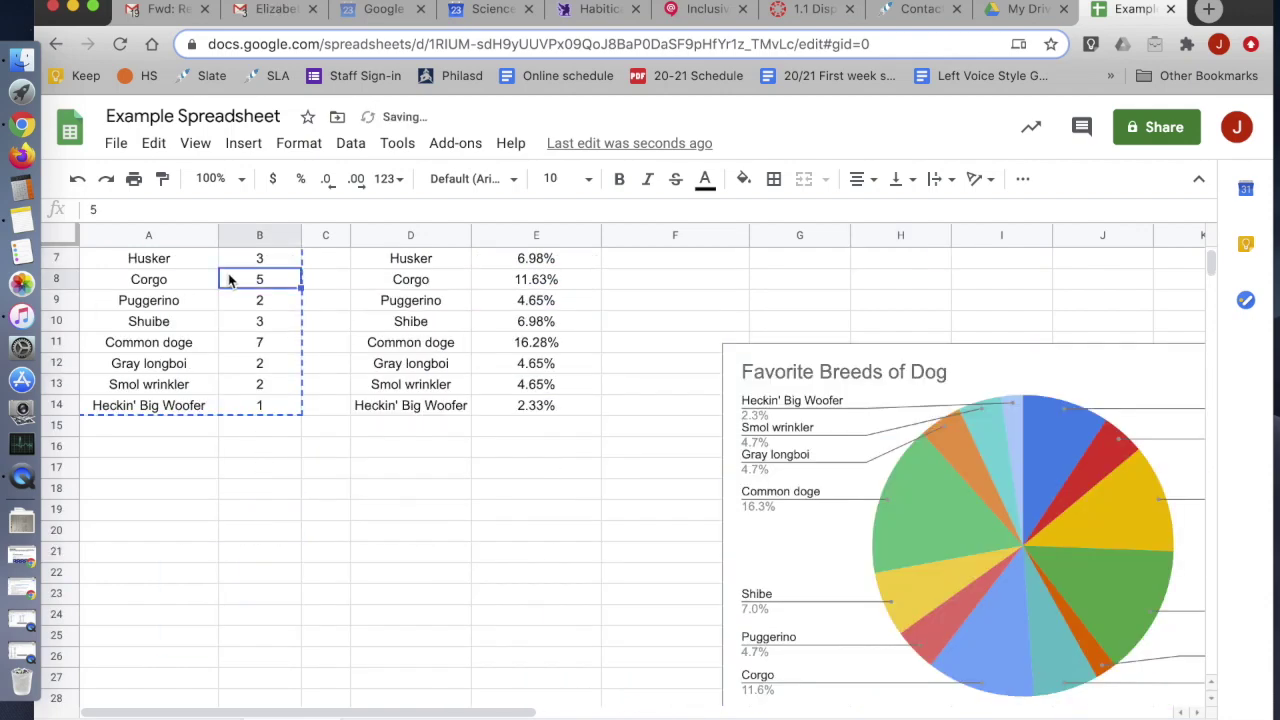
scroll(200, 315, "up", 3)
Select the relative frequency table D1:E14, then dismiss the Insert menu without adding anything.
left_click(416, 322)
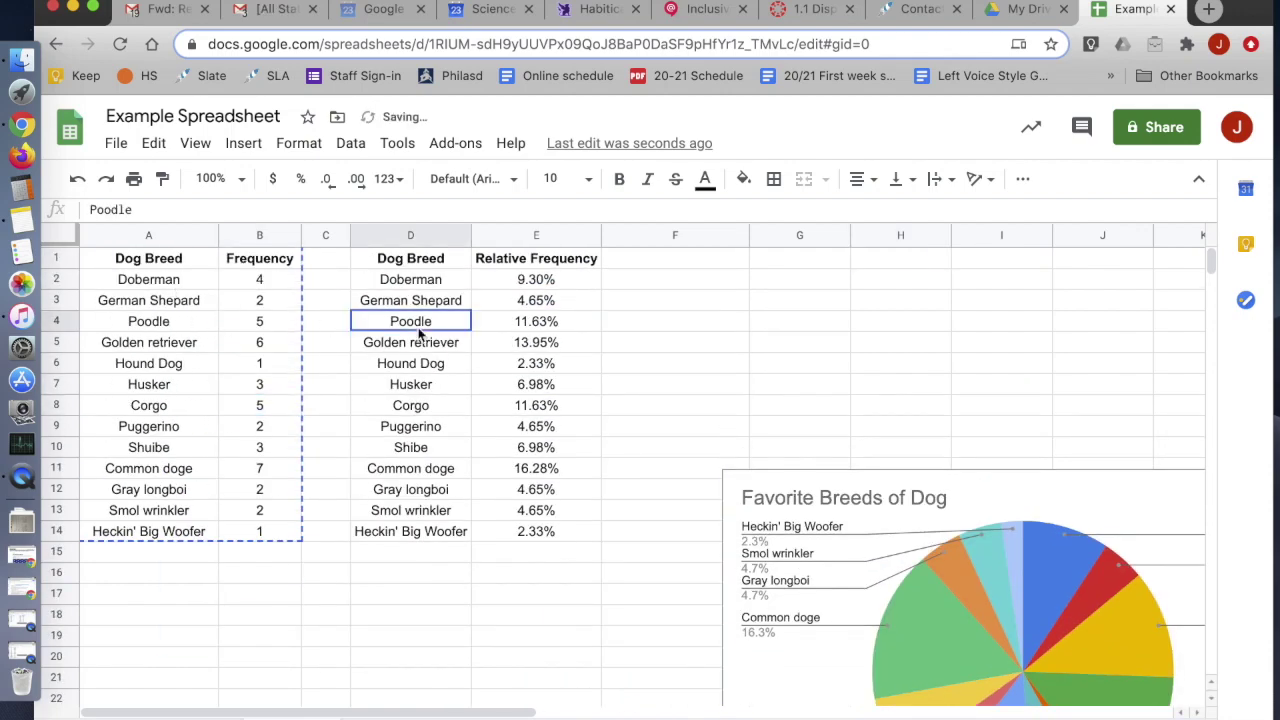
left_click(445, 262)
left_click_drag(453, 267, 530, 537)
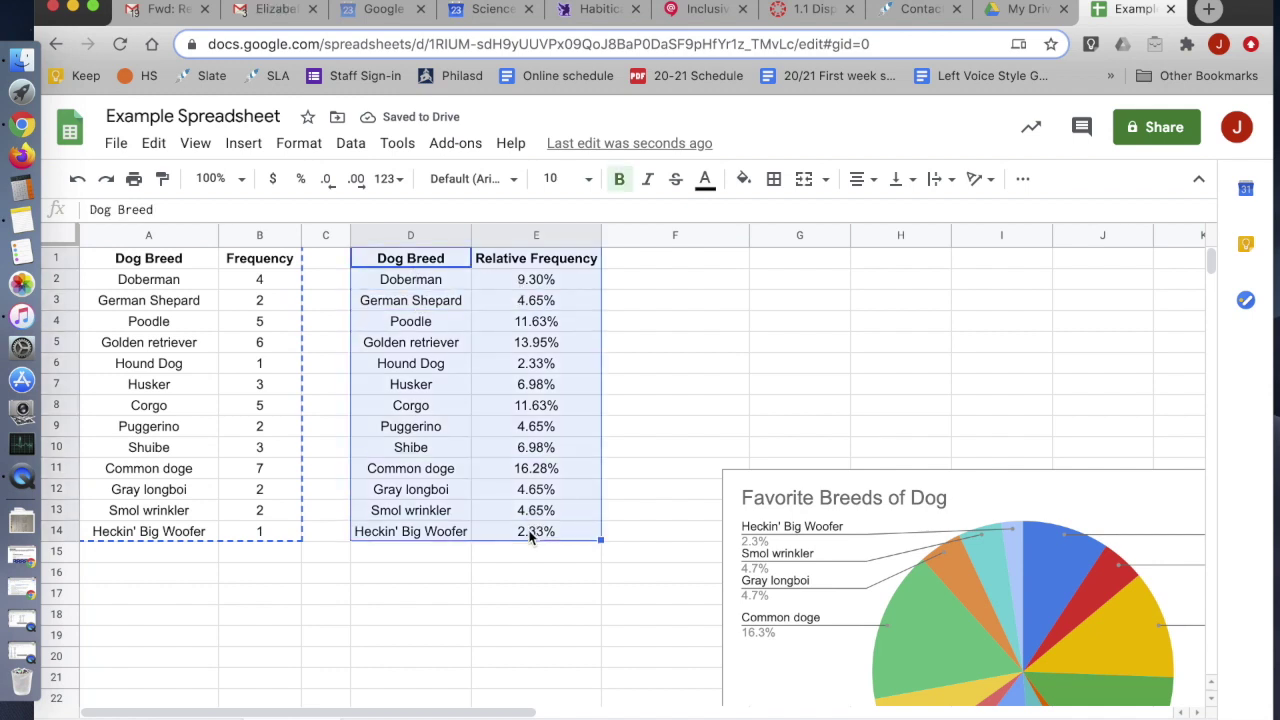
left_click(243, 145)
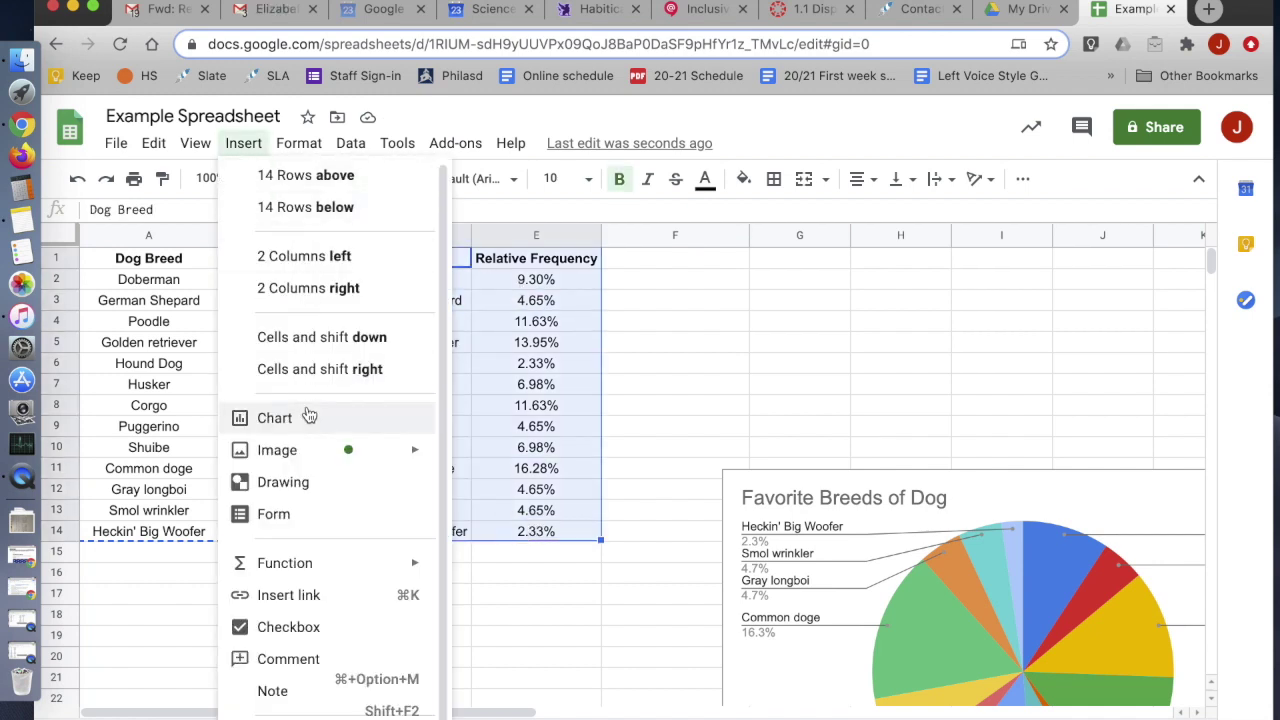
left_click(638, 371)
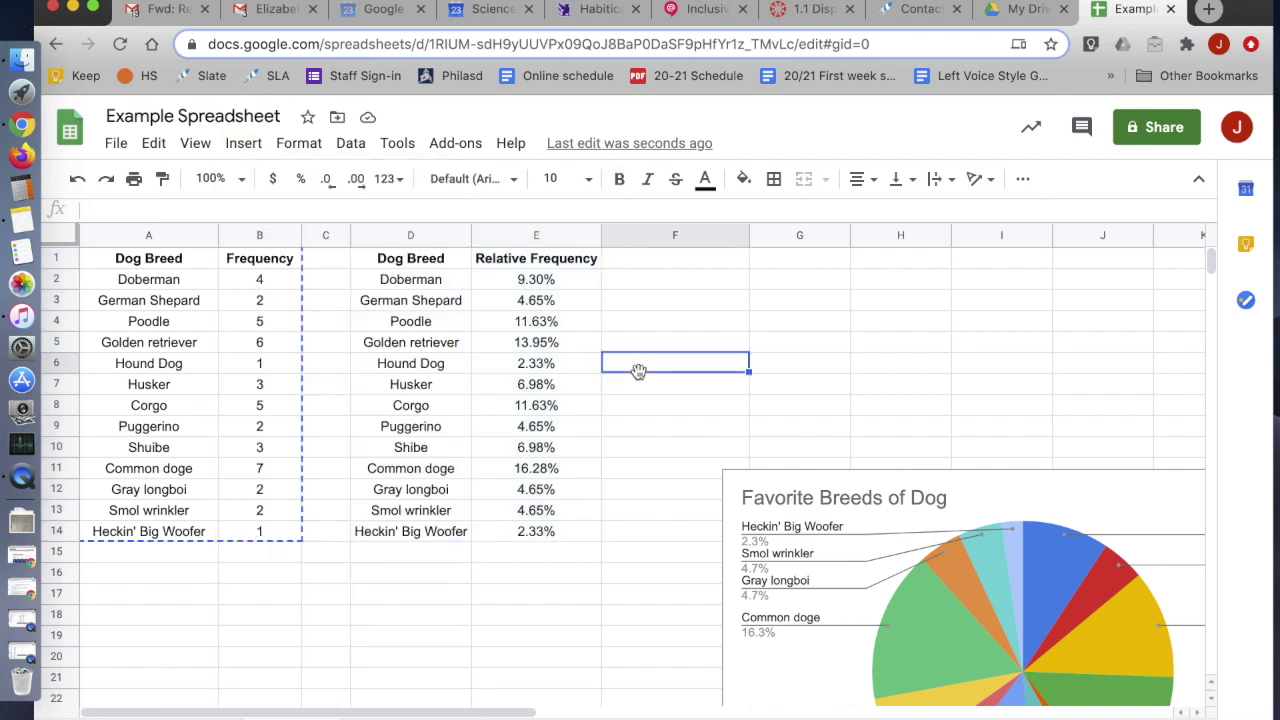